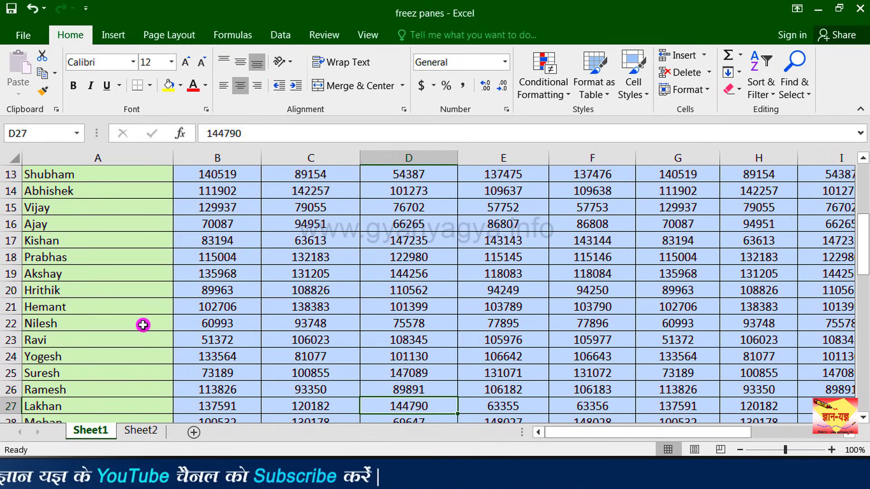
Examine the monthly sales table across its month columns to check whether the salesmen's names and headings stay in view
left_click(158, 176)
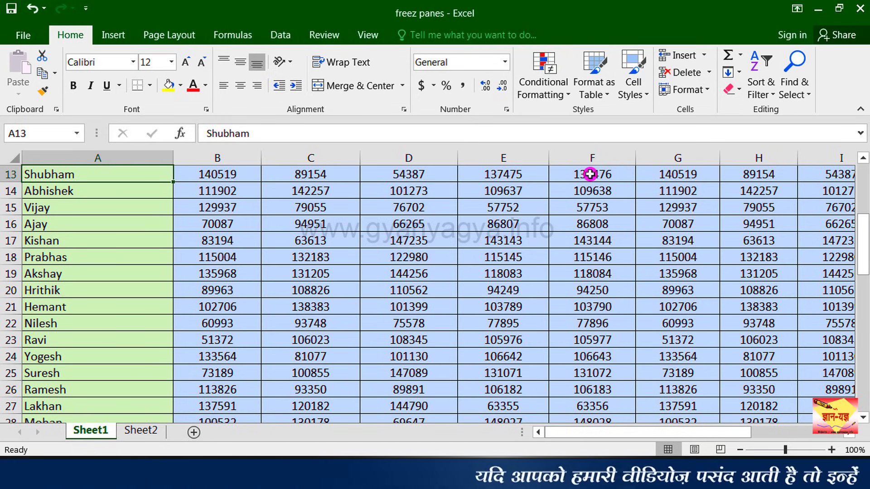
key("ctrl+Home")
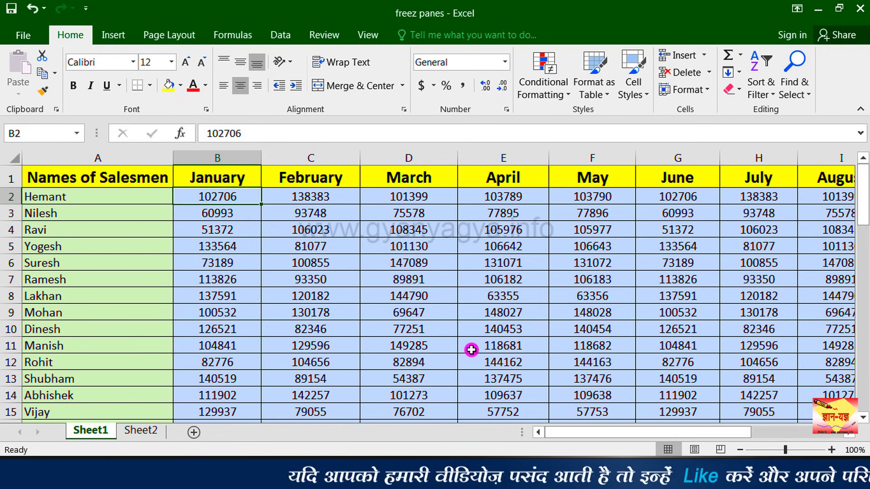
key("Right")
key("Right")
key("Right")
key("Right")
key("Right")
key("Right")
key("Right")
key("Right")
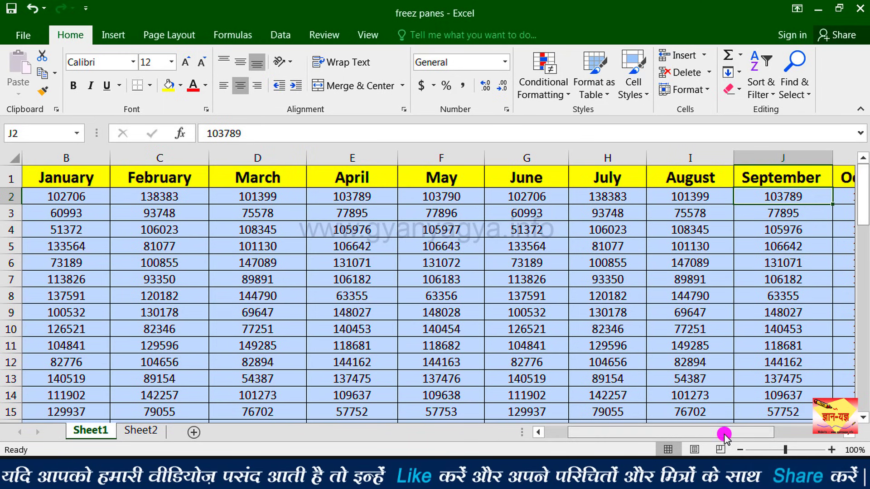
left_click_drag(715, 437, 765, 450)
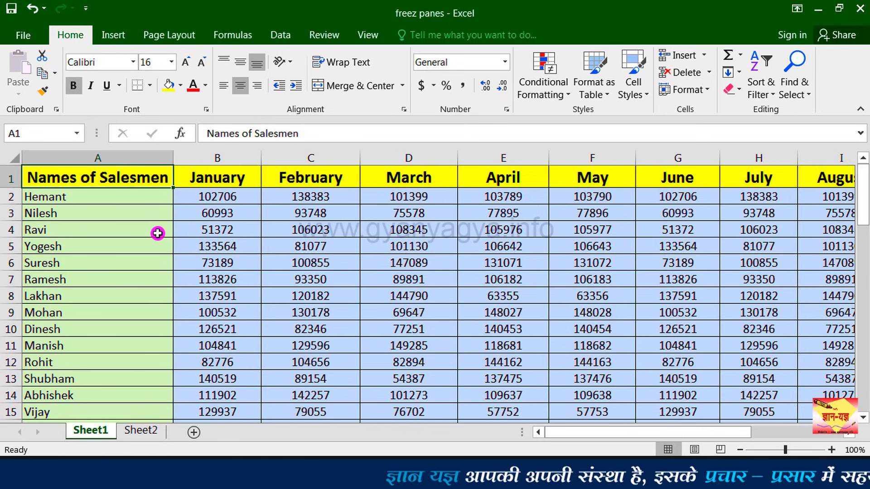
Freeze the heading row and the salesmen's names column by applying Freeze Panes at cell B2
left_click(239, 196)
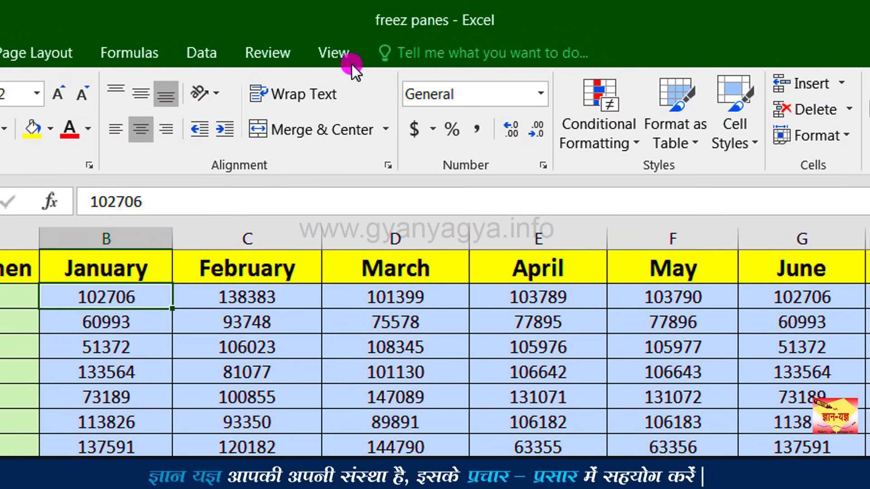
left_click(344, 55)
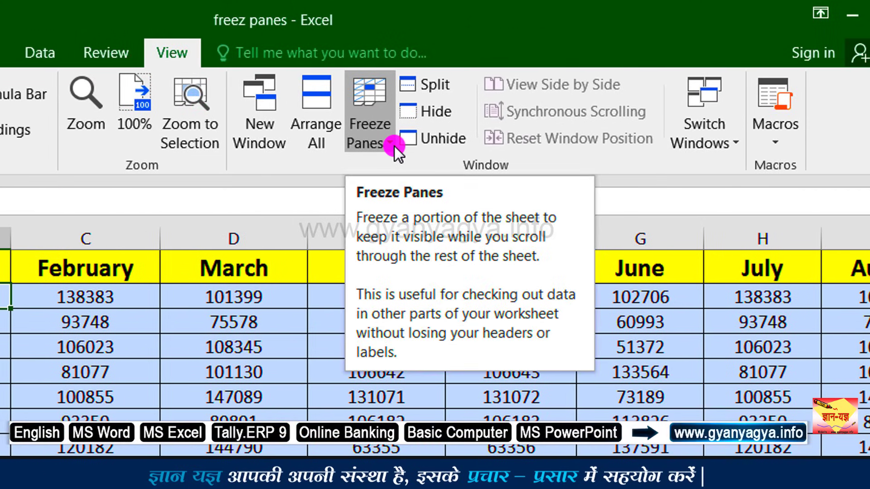
left_click(392, 146)
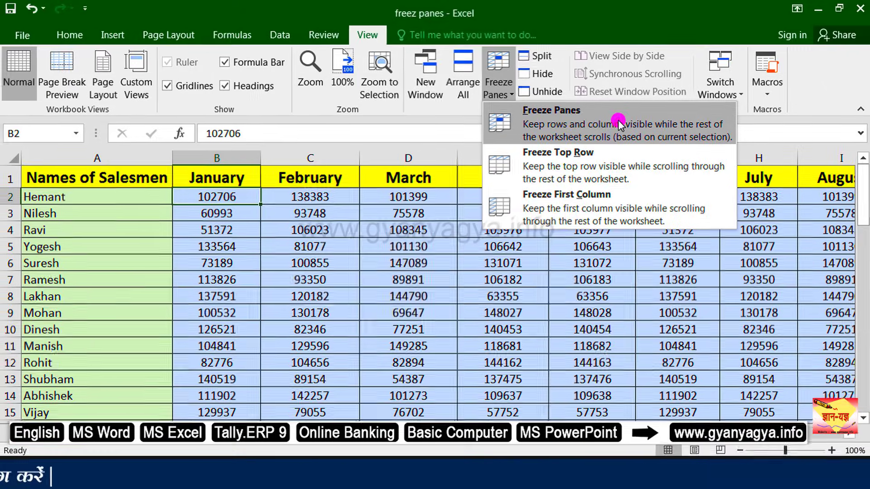
left_click(551, 184)
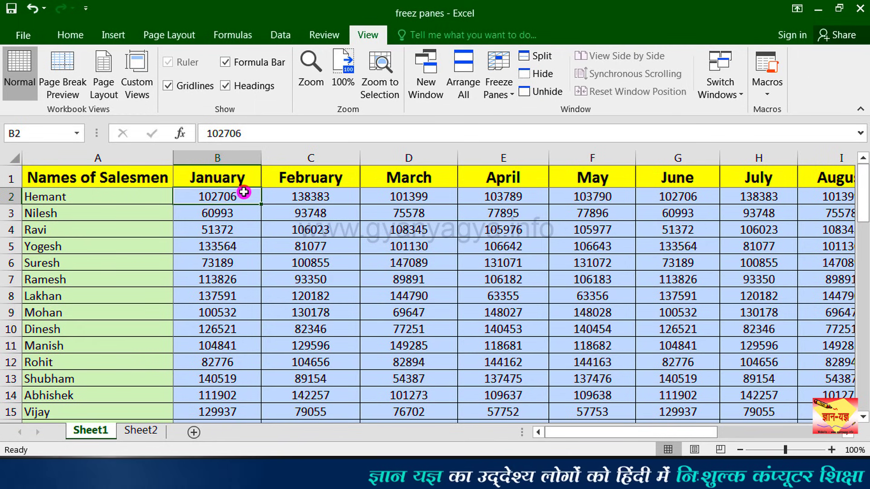
Examine the month headings while moving down the January column to the lower rows and back up to row 12
key("Down")
key("Down")
key("Down")
key("Down")
key("Down")
key("Down")
key("Down")
key("Down")
key("Down")
key("Down")
key("Down")
key("Down")
key("Down")
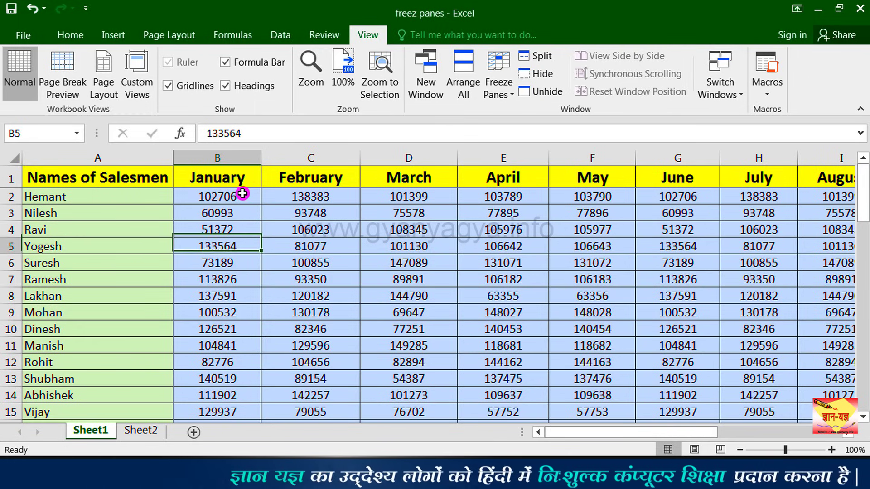
key("Down")
key("Down")
key("Down")
key("Down")
key("Down")
key("Down")
key("Down")
key("Down")
key("Down")
key("Down")
key("Down")
key("Down")
key("Down")
key("Down")
key("Down")
key("Down")
key("Down")
key("Down")
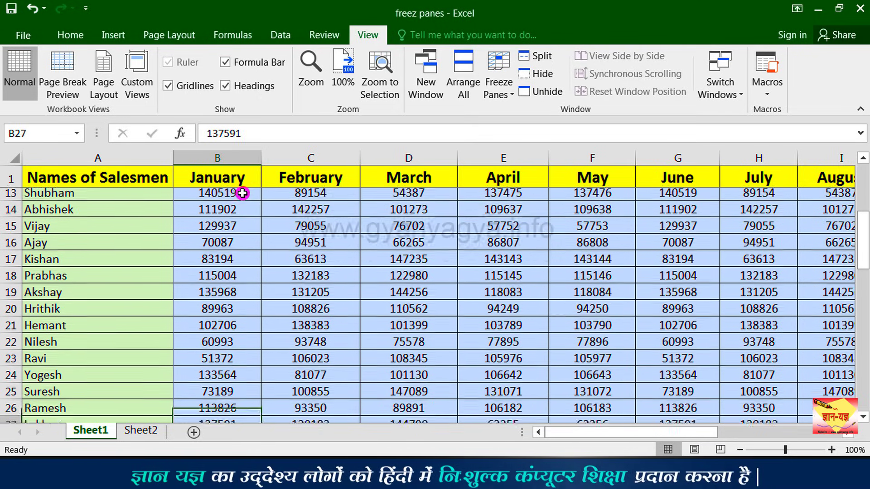
key("Up")
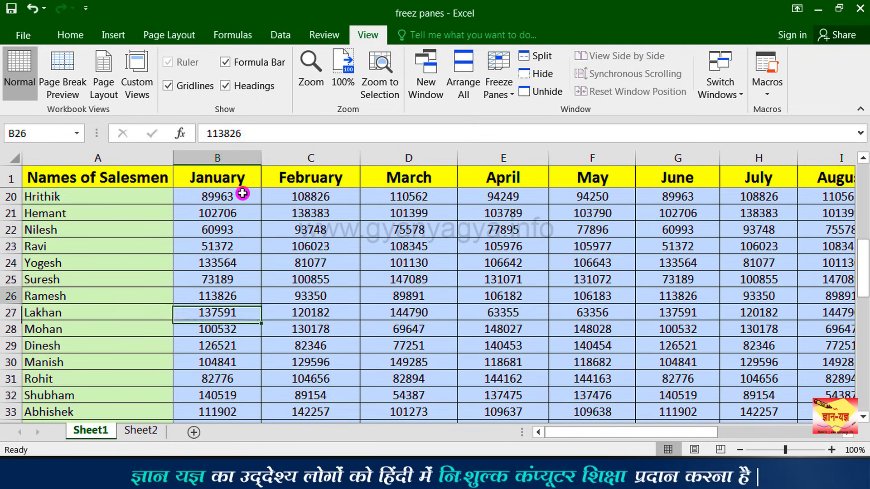
key("Up")
key("Up")
key("Up")
key("Up")
key("Up")
key("Up")
key("Up")
key("Up")
key("Up")
key("Up")
key("Up")
key("Up")
key("Up")
key("Up")
Examine the salesmen's names column while moving along row 12 past December and back to February
key("Right")
key("Right")
key("Right")
key("Right")
key("Right")
key("Right")
key("Right")
key("Right")
key("Right")
key("Right")
key("Right")
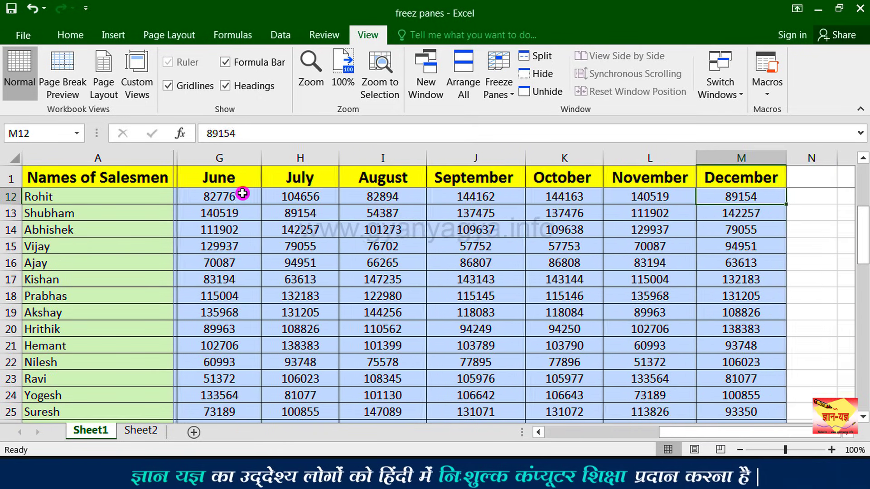
key("Right")
key("Right")
key("Right")
key("Right")
key("Right")
key("Right")
key("Right")
key("Right")
key("Right")
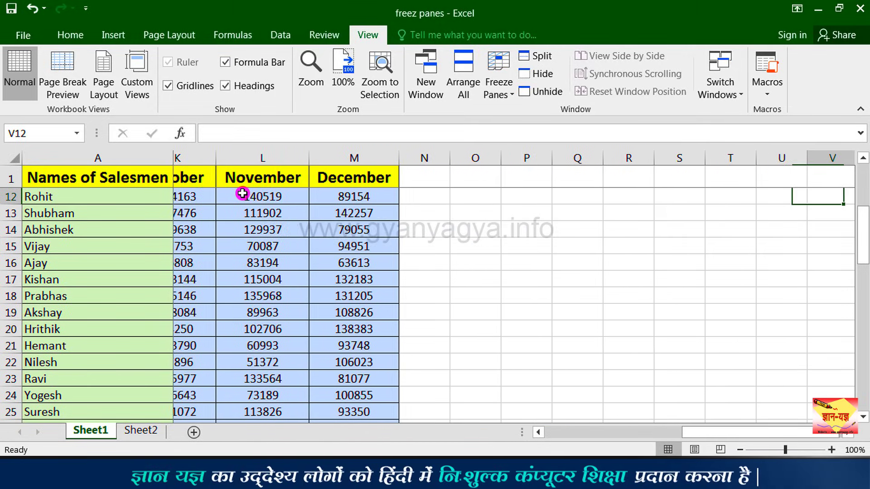
key("Right")
key("Left")
key("Left")
key("Left")
key("Left")
key("Left")
key("Left")
key("Left")
key("Left")
key("Left")
key("Left")
key("Left")
key("Left")
key("Left")
key("Left")
key("Left")
key("Left")
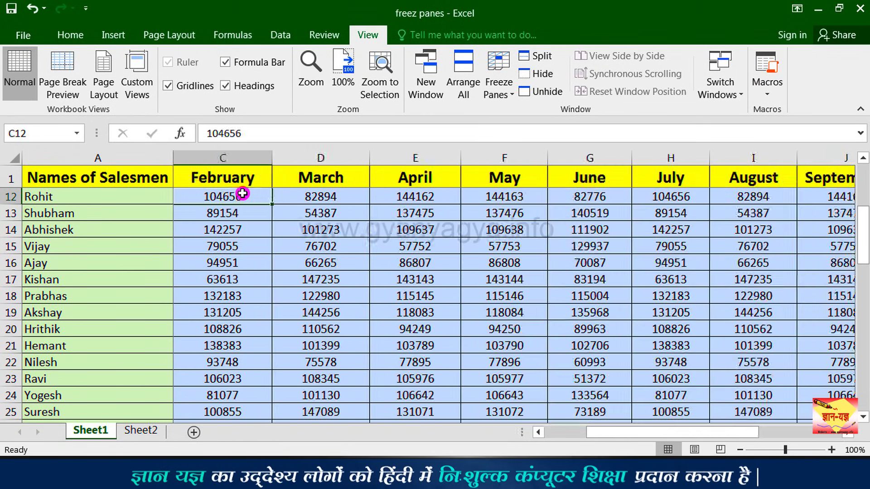
Unfreeze the panes so all rows and columns of Sheet1 scroll again
left_click(242, 195)
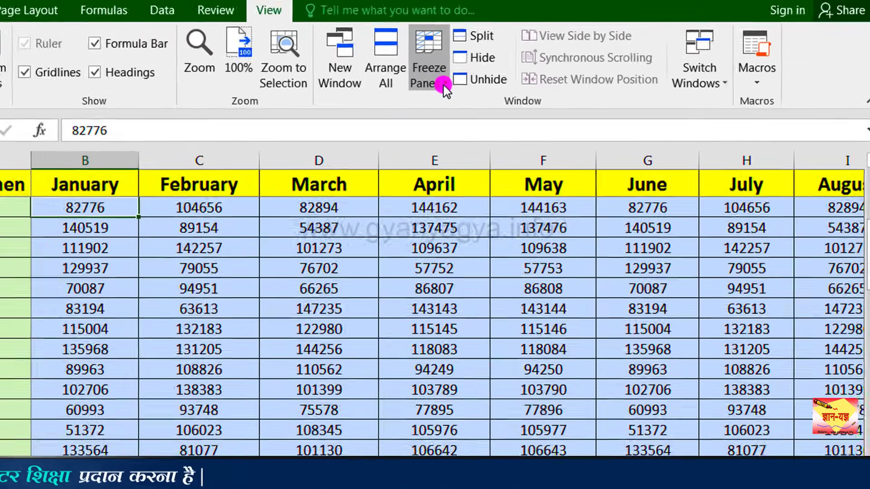
left_click(498, 88)
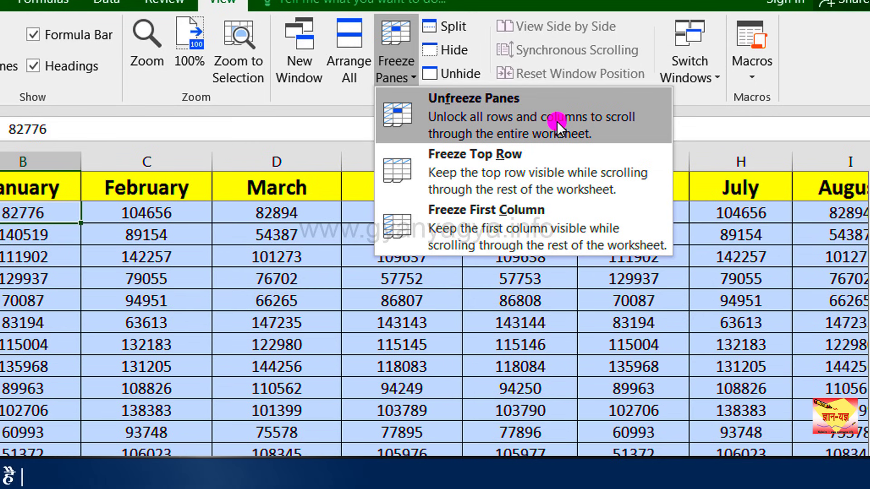
left_click(556, 121)
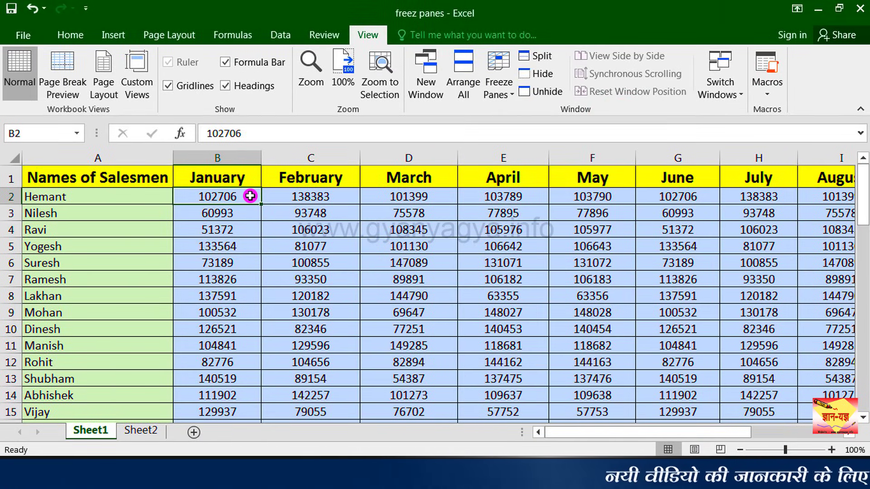
Check how the headings and names column behave without frozen panes, moving from B2 down to row 17, across to December and back
key("Down")
key("Down")
key("Down")
key("Down")
key("Down")
key("Down")
key("Down")
key("Down")
key("Down")
key("Down")
key("Down")
key("Down")
key("Down")
key("Down")
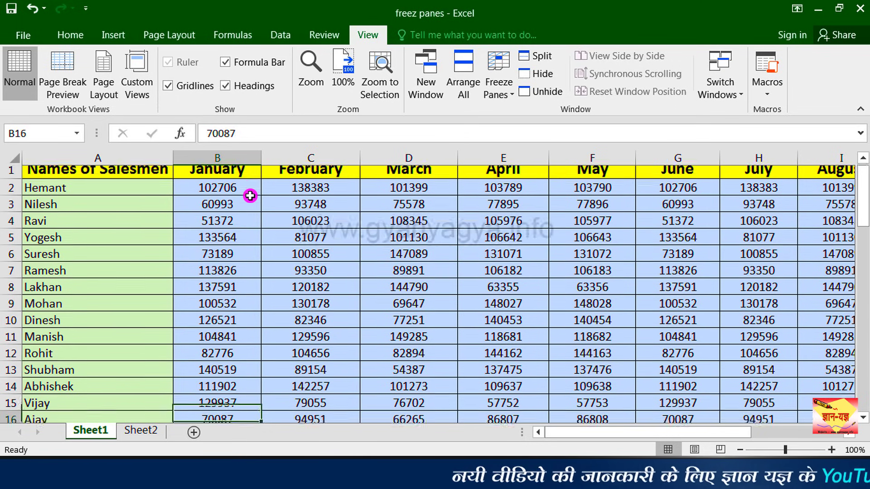
key("Down")
key("Right")
key("Right")
key("Right")
key("Right")
key("Right")
key("Right")
key("Right")
key("Right")
key("Right")
key("Right")
key("Right")
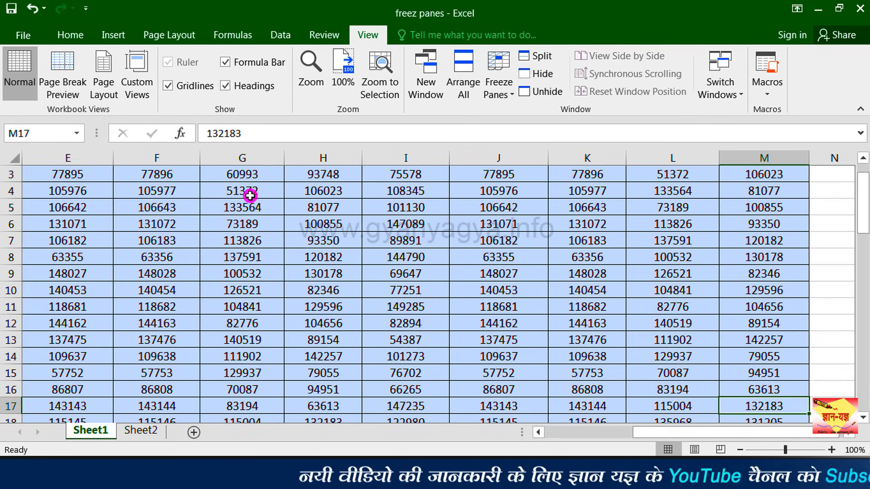
key("Left")
key("Left")
key("Left")
key("Left")
key("Left")
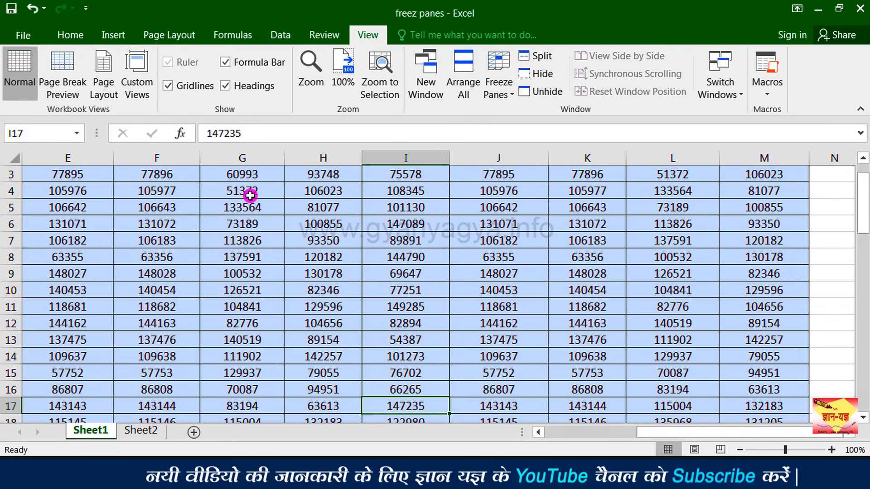
key("Left")
key("Left")
key("Left")
key("Left")
key("Left")
key("Left")
key("Left")
Select cell B2 and freeze only the top row with the month headings
scroll(255, 197, "up", 1)
left_click(255, 196)
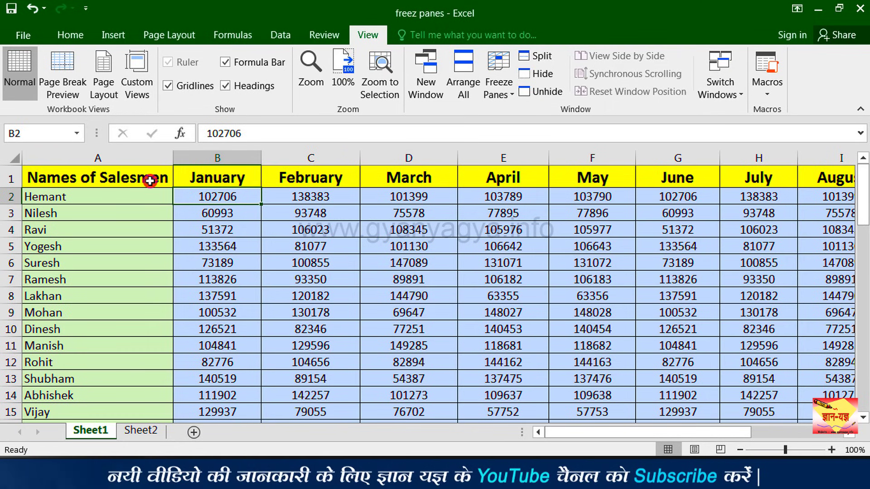
left_click(515, 97)
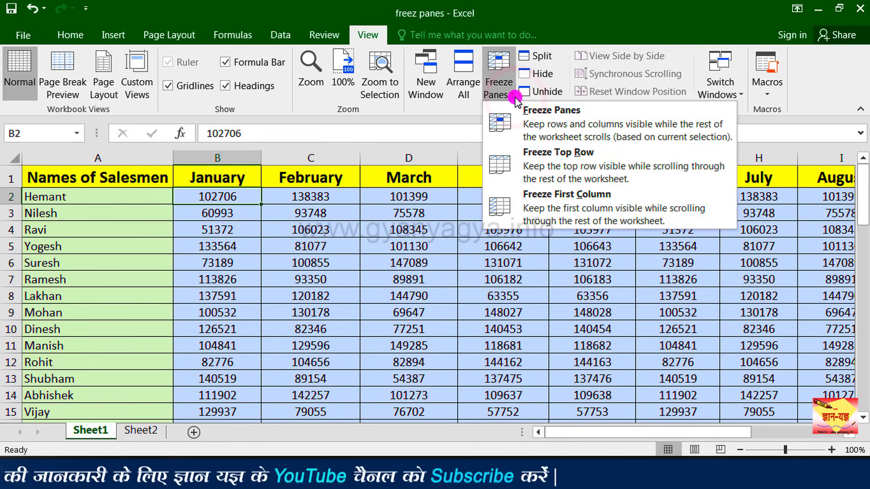
left_click(617, 165)
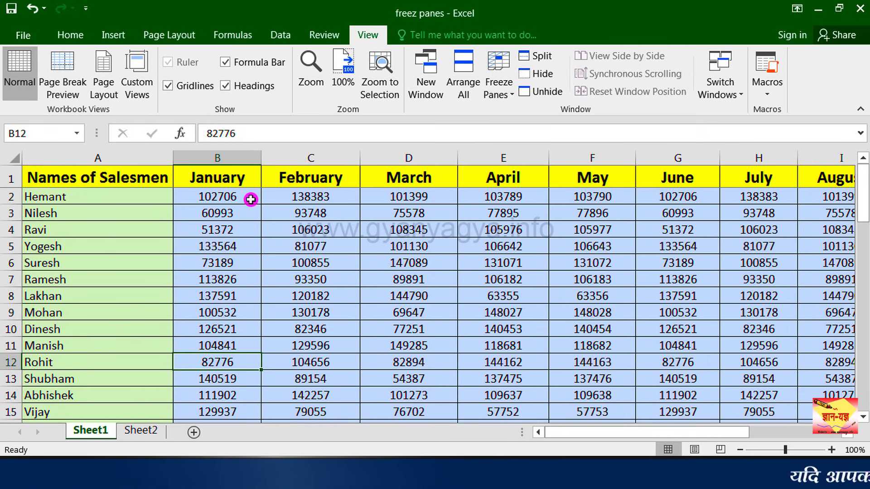
Check the month headings while moving down the January column to row 34 and back up to B1
key("Down")
key("Down")
key("Down")
key("Down")
key("Down")
key("Down")
key("Down")
key("Down")
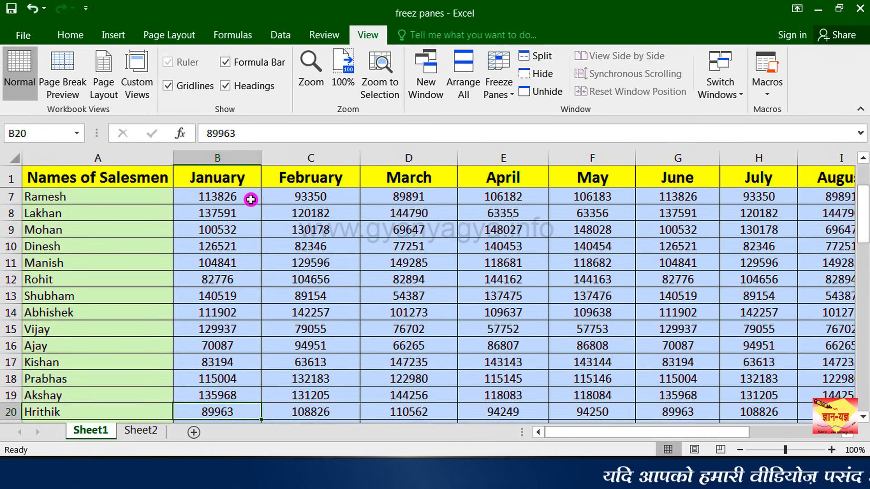
key("Down")
key("Down")
key("Down")
key("Down")
key("Down")
key("Down")
key("Down")
key("Down")
key("Down")
key("Down")
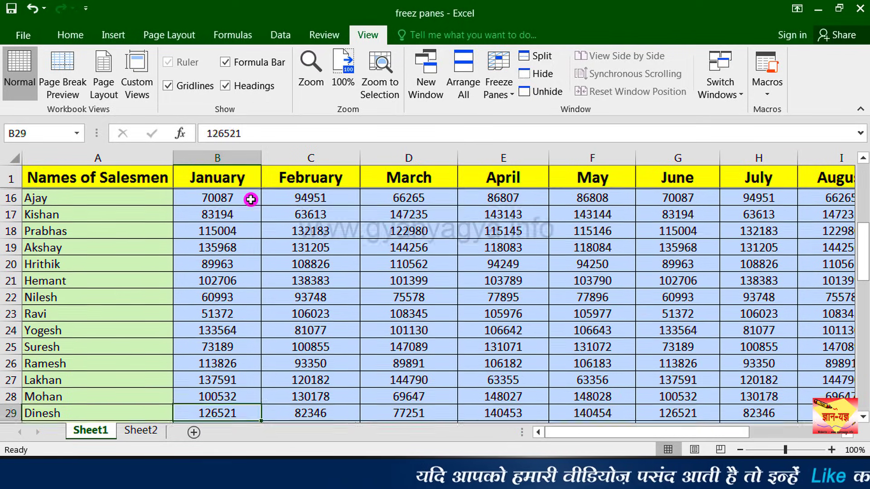
key("Down")
key("Down")
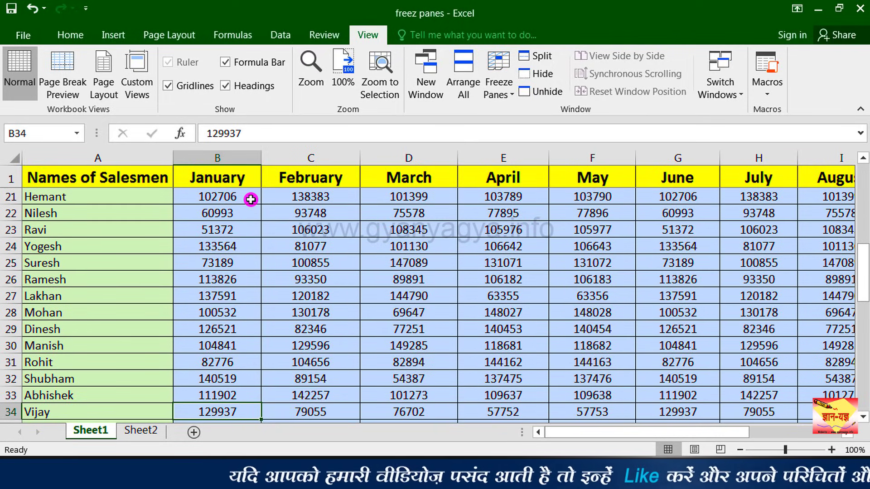
key("Up")
key("Up")
key("Up")
key("Up")
key("Up")
key("Up")
key("Up")
key("Up")
key("Up")
key("Up")
key("Up")
key("Up")
key("Up")
key("Up")
key("Up")
key("Up")
key("Up")
key("Up")
key("Up")
key("Up")
key("Up")
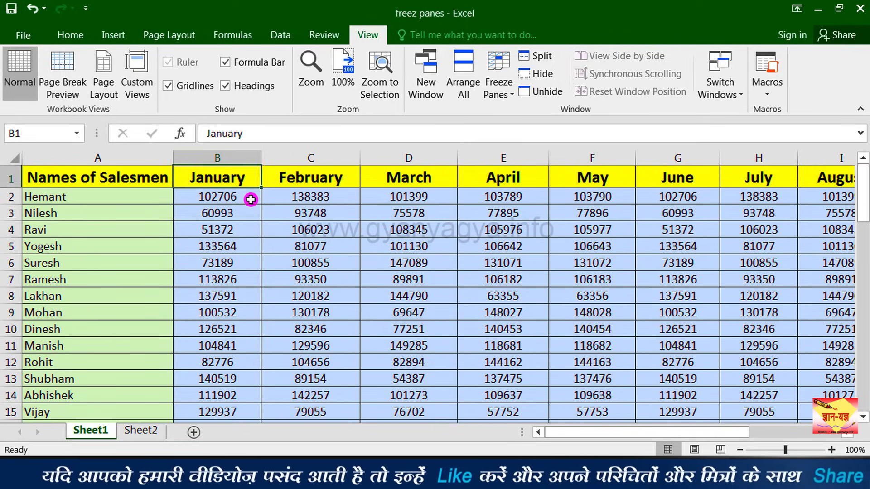
Check the salesmen's names column while moving along row 2 towards December and back to A2
key("Right")
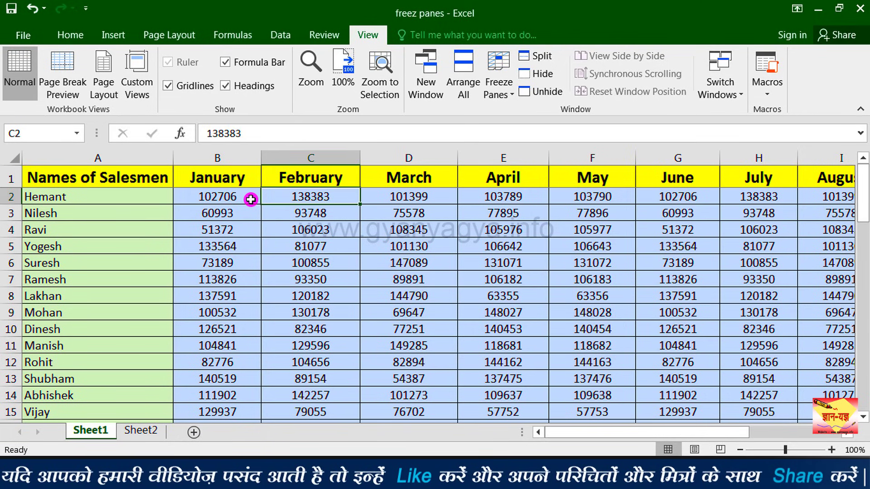
key("Right")
key("Right")
key("Right")
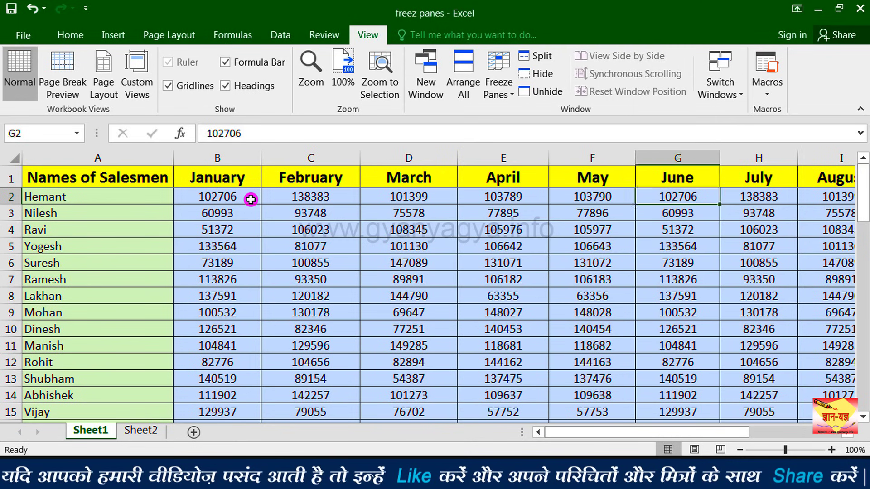
key("Right")
key("Right")
key("Right")
key("Right")
key("Right")
key("Right")
key("Left")
key("Left")
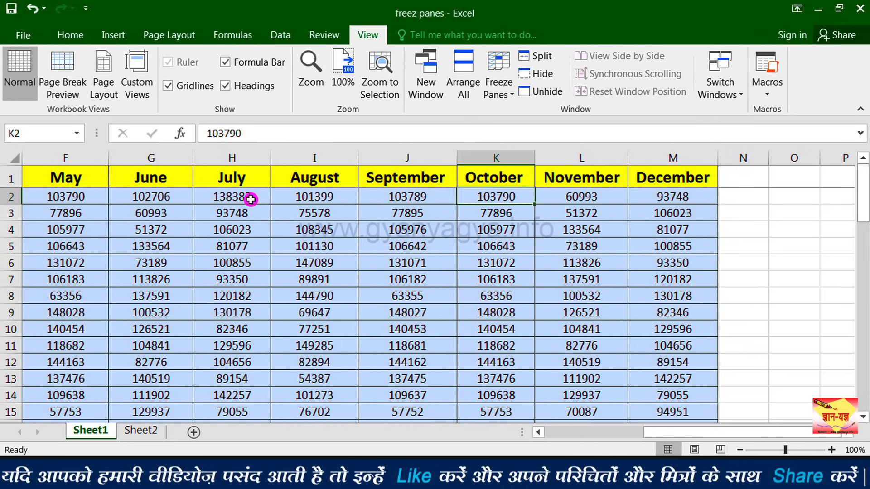
key("Right")
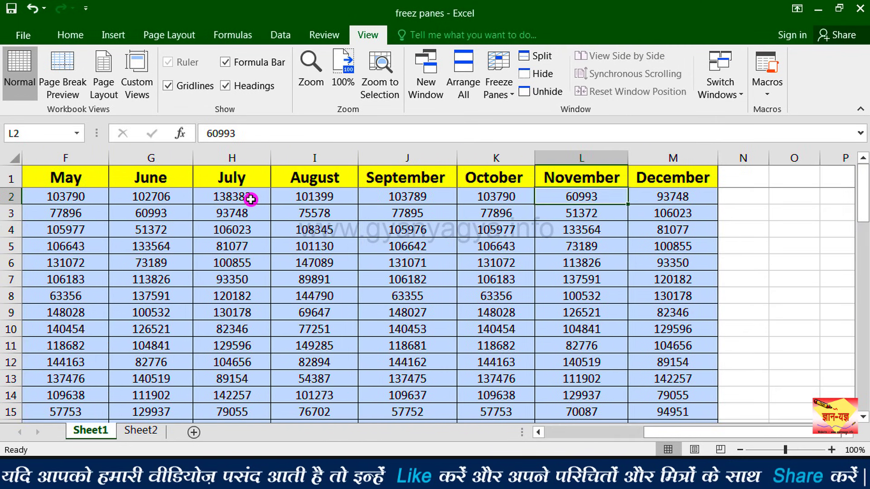
key("Left")
key("Left")
key("Left")
key("Left")
key("Left")
key("Left")
key("Left")
key("Left")
key("Left")
key("Left")
key("Left")
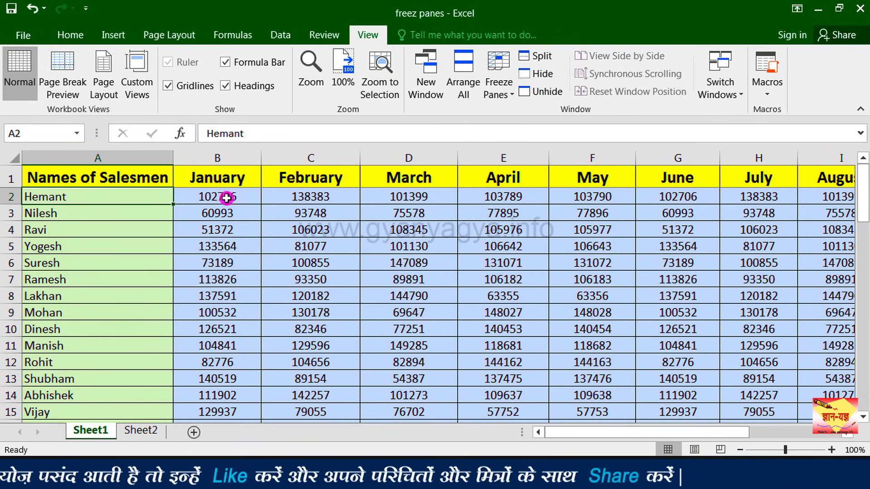
With B2 selected, unfreeze the top row and freeze only the first column with the salesmen's names
left_click(226, 197)
left_click(498, 72)
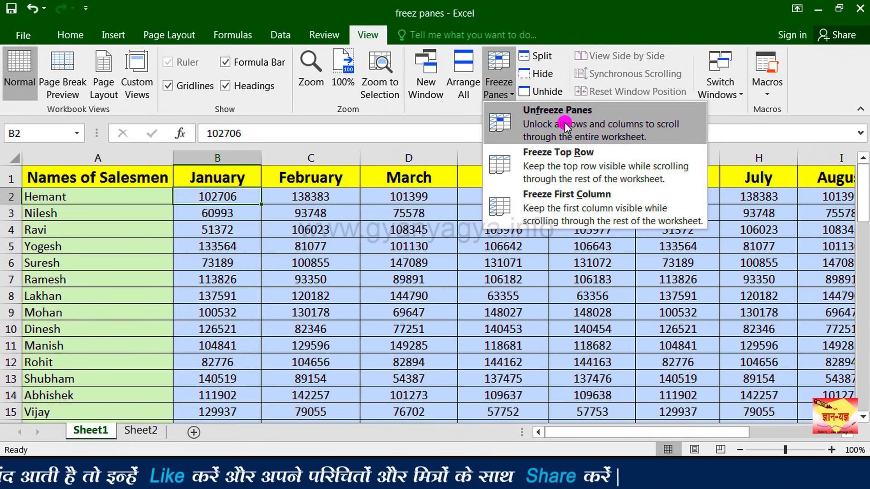
left_click(612, 125)
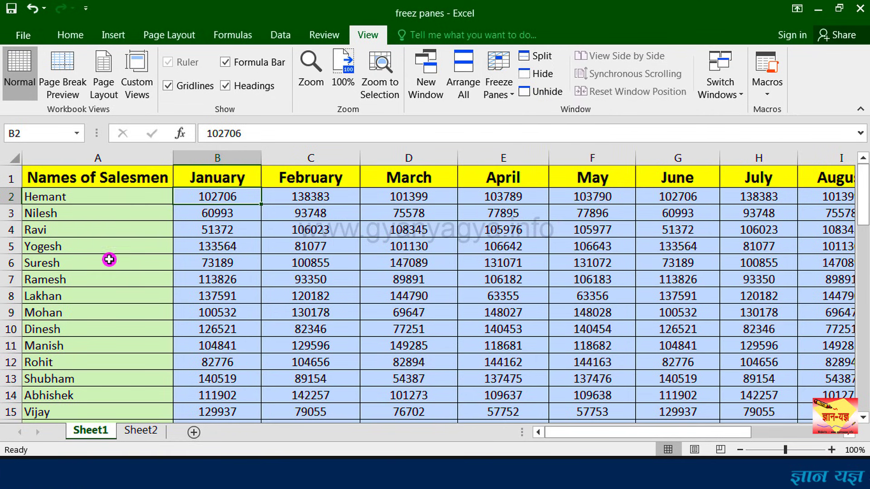
left_click(499, 74)
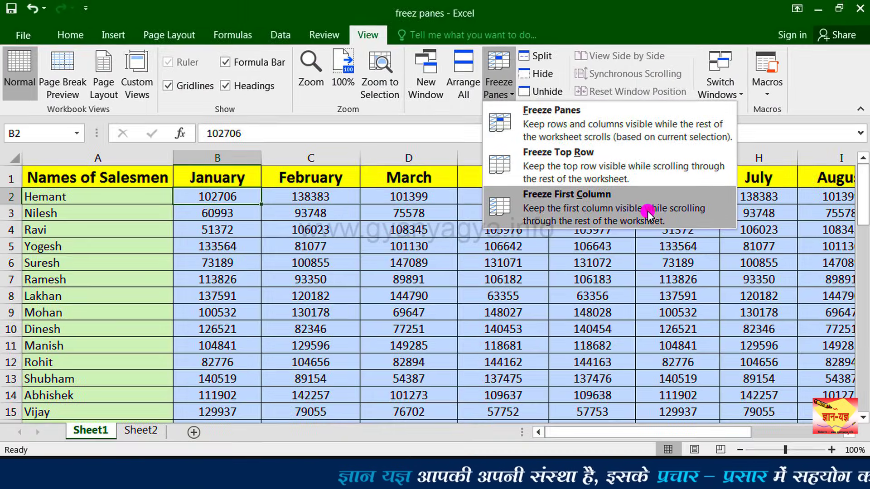
left_click(648, 212)
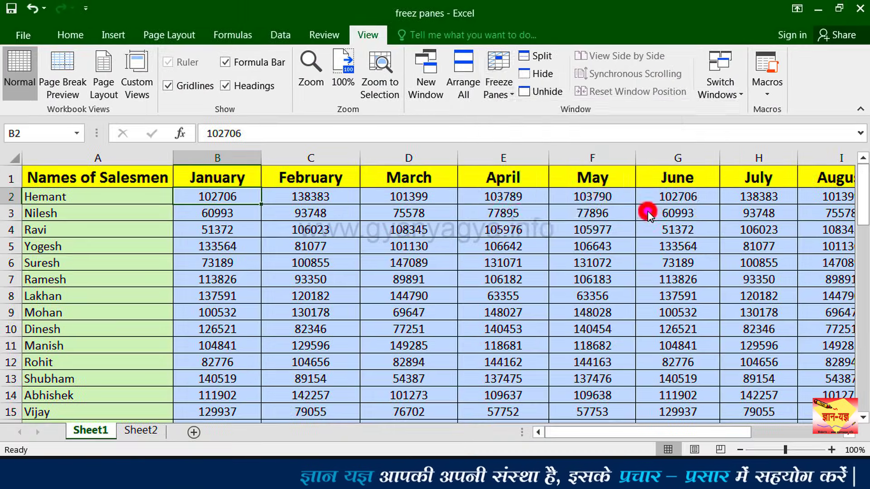
Examine the names column while moving along row 2 from B2 past December to column AA and back to A2
left_click(217, 200)
key("Right")
key("Right")
key("Right")
key("Right")
key("Right")
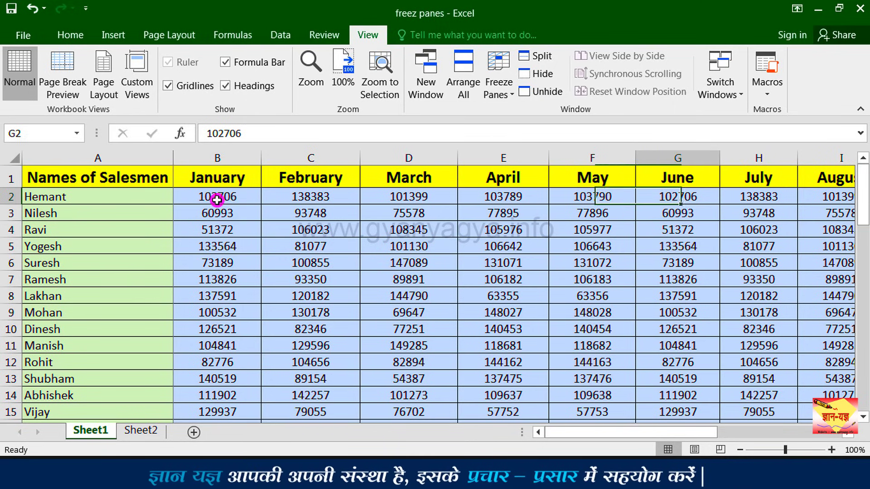
key("Right")
key("Right")
key("Right")
key("Right")
key("Right")
key("Right")
key("Right")
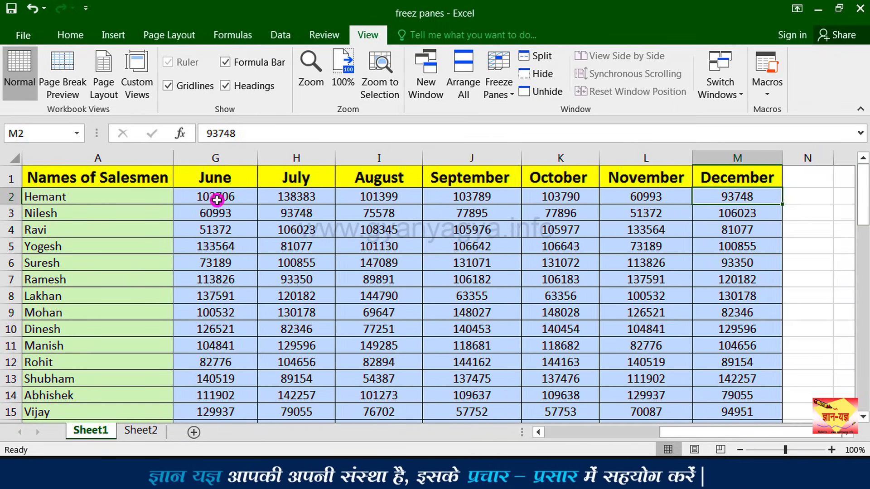
key("Right")
key("Right")
key("Right")
key("Right")
key("Right")
key("Right")
key("Right")
key("Right")
key("Right")
key("Right")
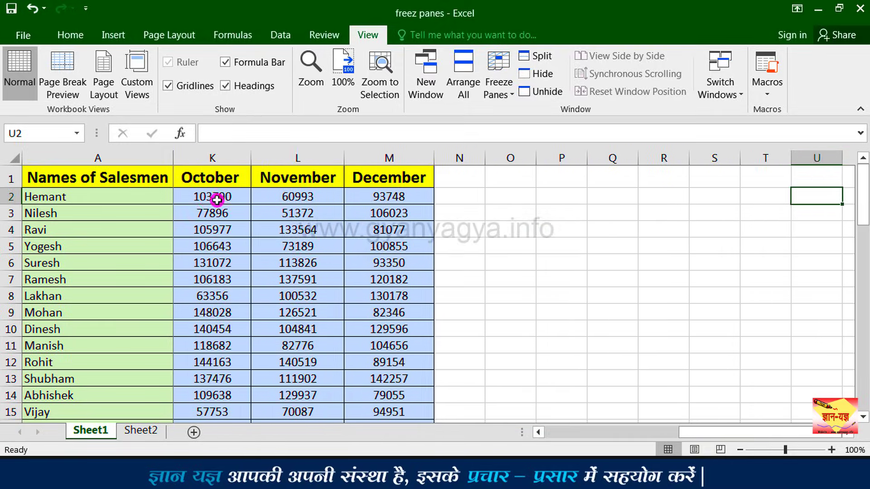
key("Right")
key("Right")
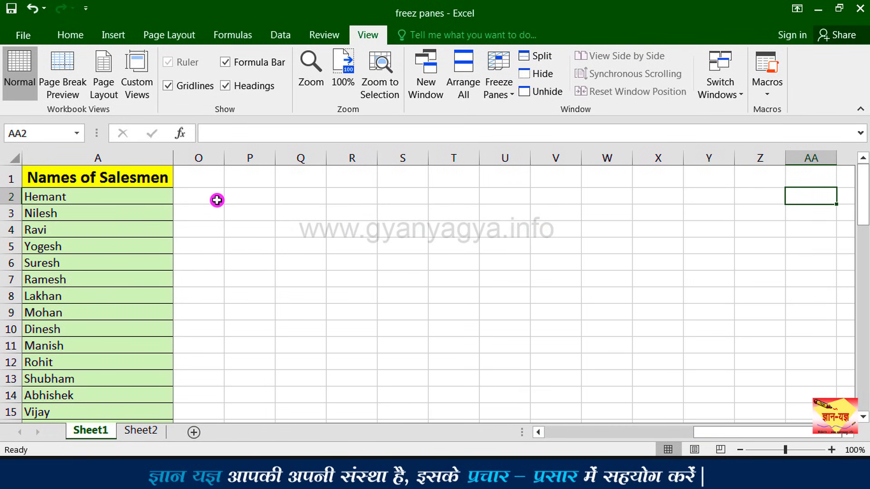
key("Left")
key("Left")
key("Left")
key("Left")
key("Left")
key("Left")
key("Left")
key("Left")
key("Left")
key("Left")
key("Left")
key("Left")
key("Left")
key("Left")
key("Left")
key("Left")
key("Left")
key("Left")
key("Left")
key("Left")
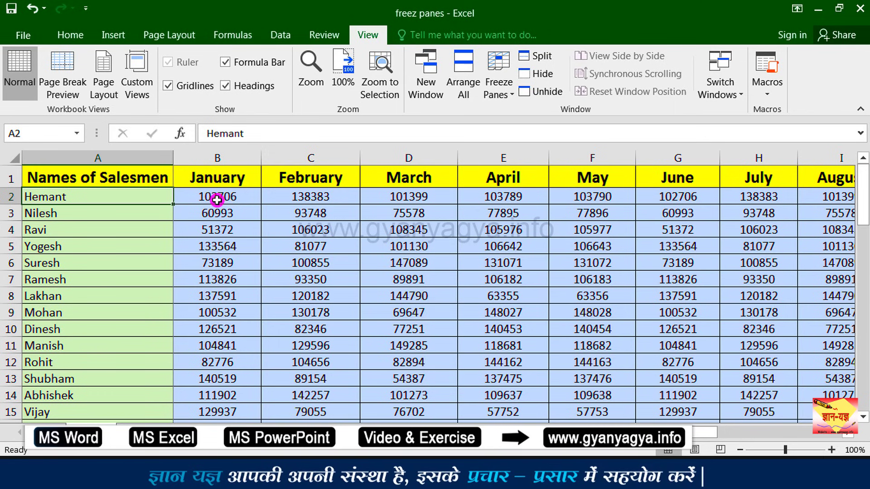
Examine the month headings while moving down the names column past row 27 and returning to the sheet's beginning
key("Down")
key("Down")
key("Down")
key("Down")
key("Down")
key("Down")
key("Down")
key("Down")
key("Down")
key("Down")
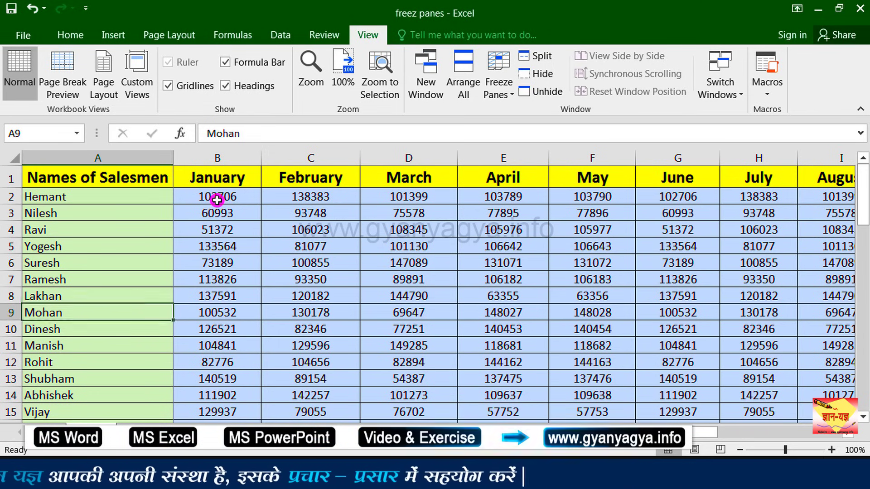
key("Down")
key("Down")
key("Down")
key("Down")
key("Down")
key("Down")
key("Down")
key("Down")
key("Down")
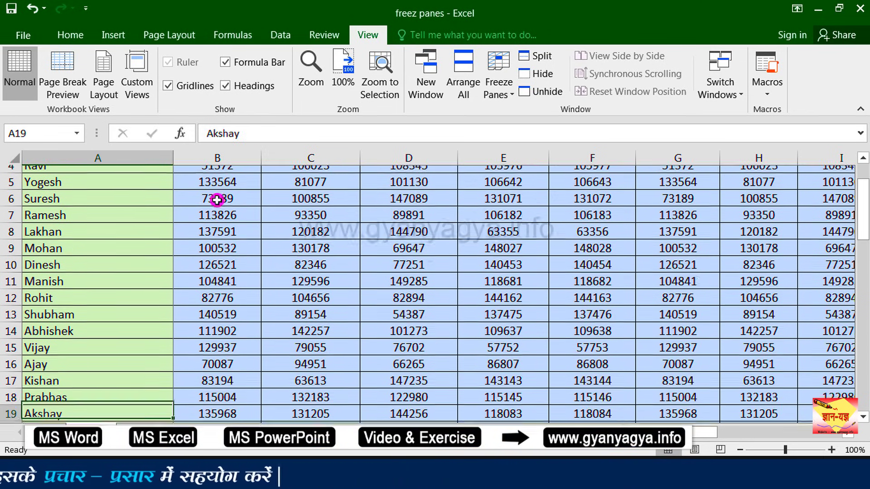
key("Down")
key("Down")
key("Down")
key("Down")
key("Down")
key("Down")
key("Down")
key("Down")
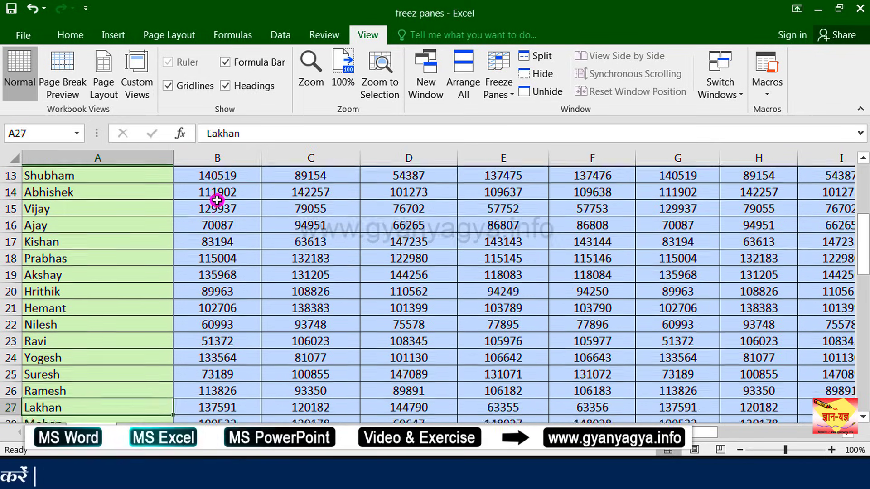
key("Down")
key("ctrl+Home")
Select B2, unfreeze the first column of Sheet1 and select the Names of Salesmen heading in A1
left_click(217, 197)
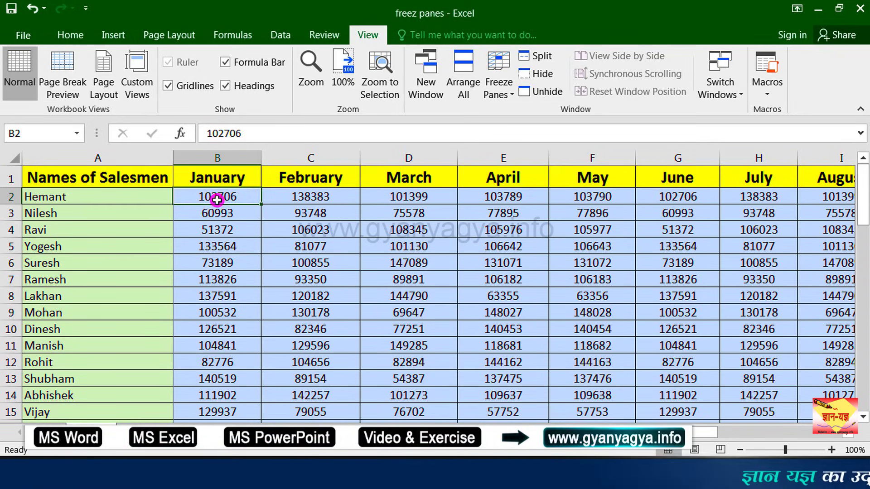
left_click(500, 77)
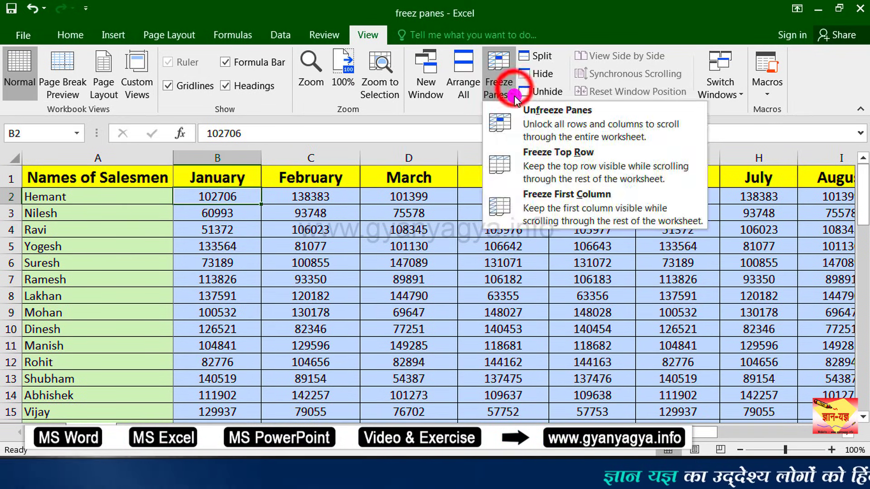
left_click(573, 129)
left_click(155, 179)
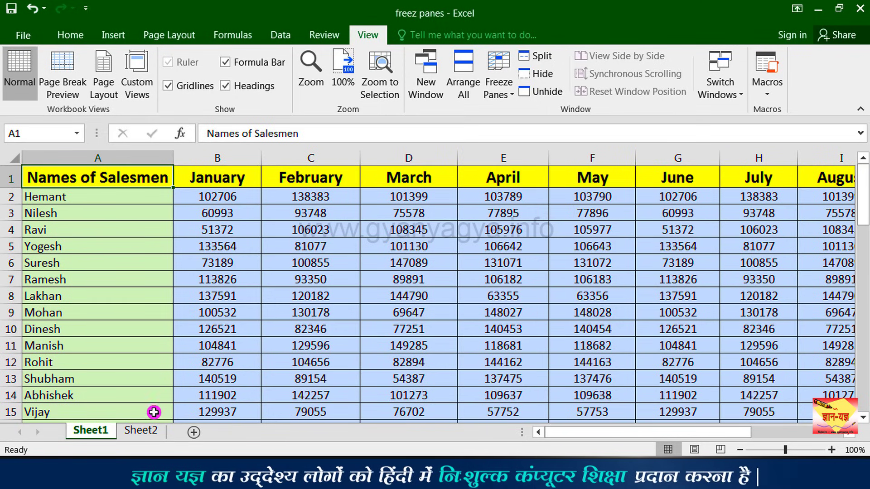
Switch to Sheet2 and select the merged Sales Report 2017 title in row 1
left_click(145, 430)
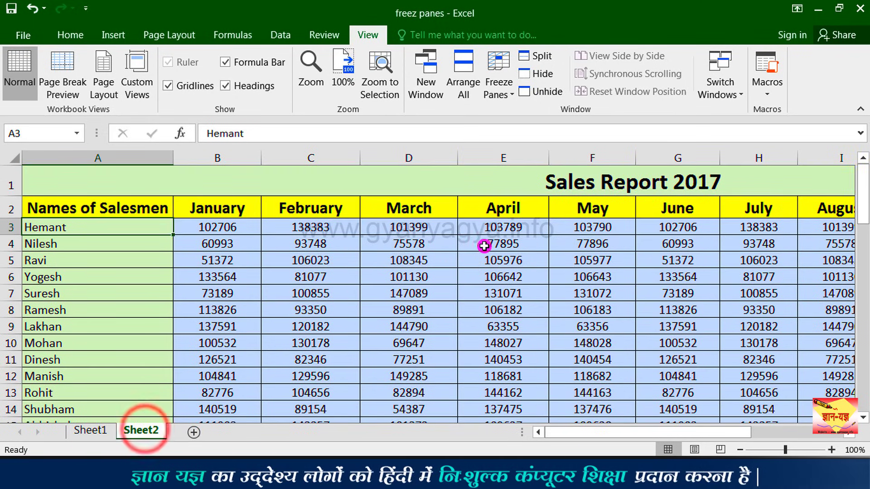
left_click(504, 312)
left_click(543, 172)
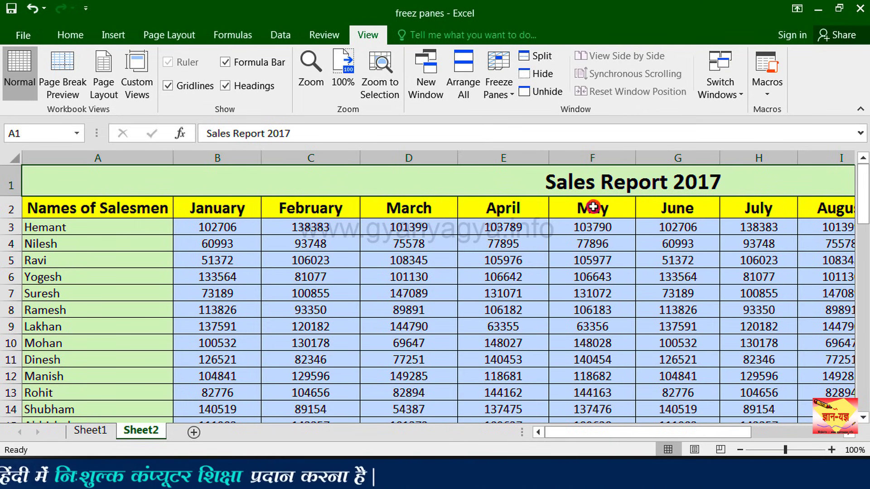
Freeze the title and month heading rows of Sheet2 with Freeze Panes based on cell A3
left_click(139, 222)
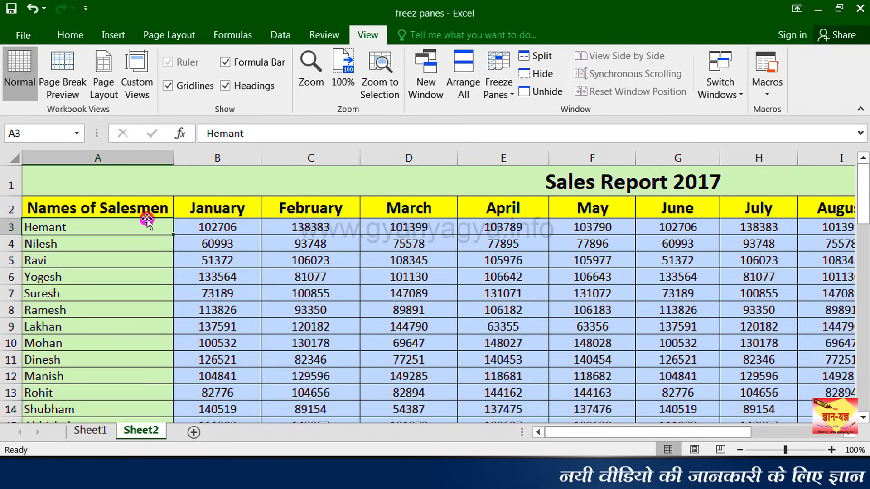
left_click(512, 97)
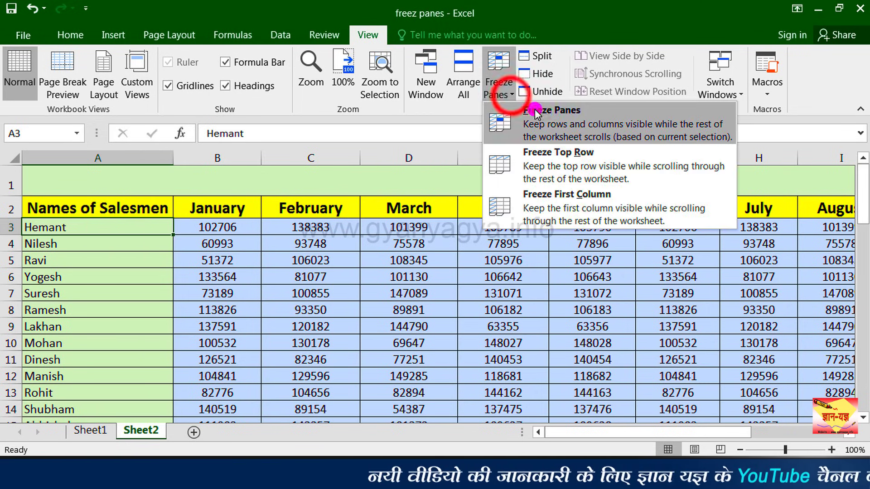
left_click(599, 124)
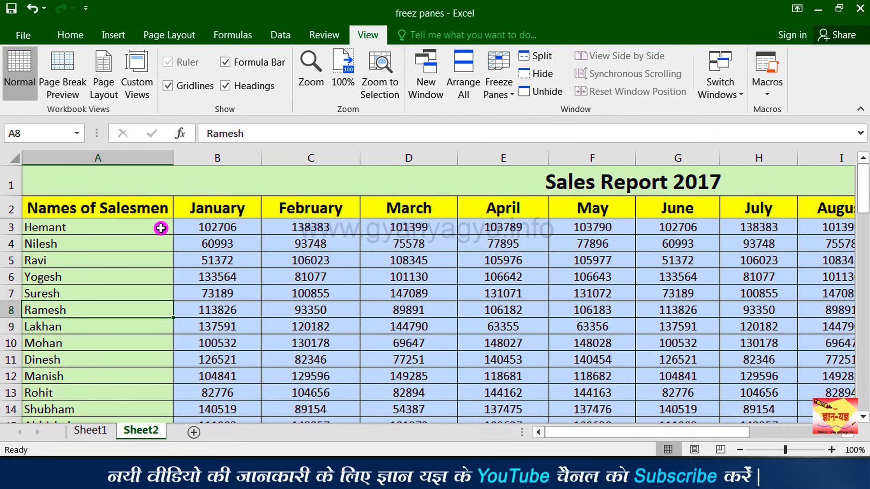
Examine the frozen title and month heading rows while moving down the names column to row 61 and returning to cell A3
key("Down")
key("Down")
key("Down")
key("Down")
key("Down")
key("Down")
key("Down")
key("Down")
key("Down")
key("Down")
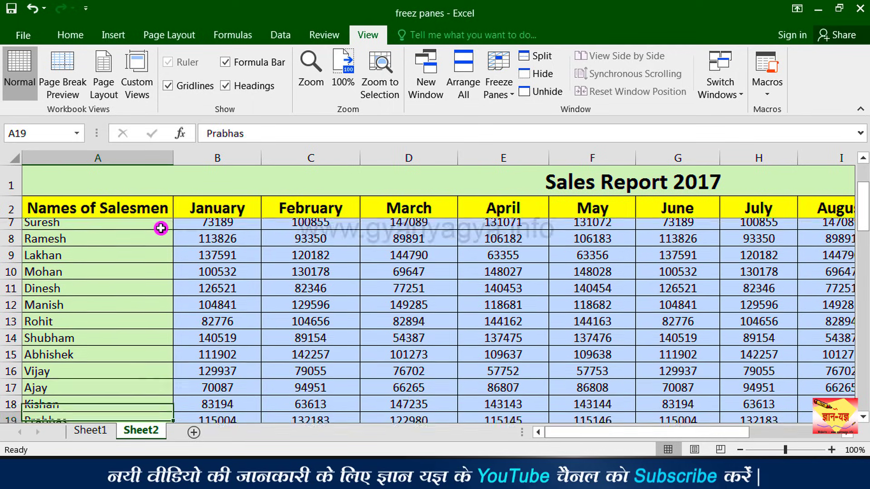
key("Down")
key("Down")
key("Down")
key("Down")
key("Down")
key("Down")
key("Down")
key("Down")
key("Down")
key("Down")
key("Down")
key("Down")
key("Down")
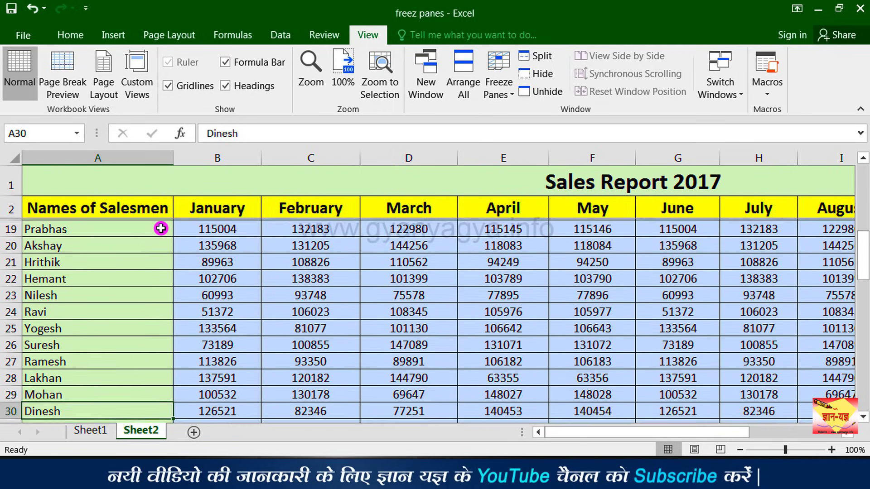
key("Down")
key("Down")
key("Down")
key("Down")
key("Down")
key("Down")
key("Down")
key("Down")
key("Down")
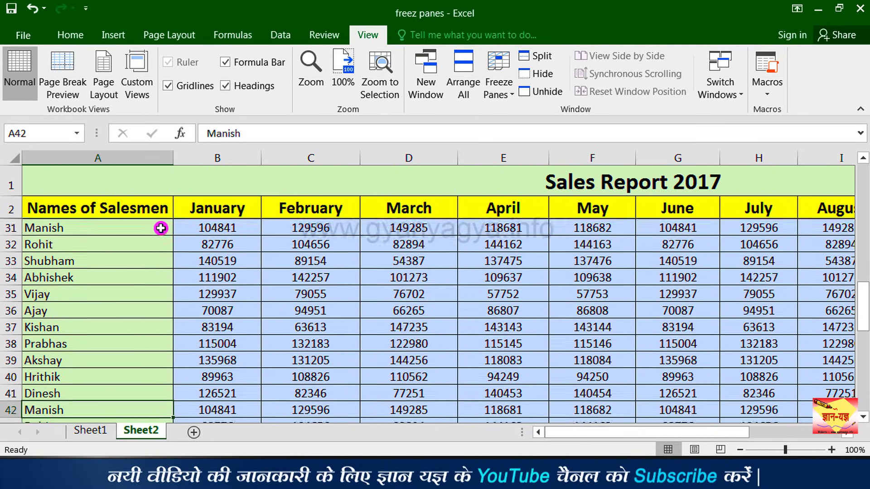
key("Down")
key("Down")
key("Down")
key("Down")
key("Down")
key("Down")
key("Down")
key("Down")
key("Down")
key("Down")
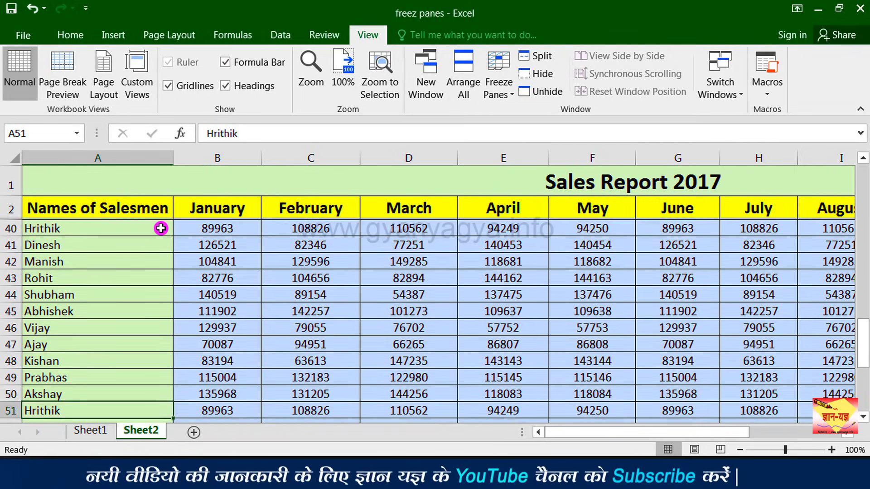
key("Down")
key("Down")
key("Down")
key("Down")
key("Down")
key("ctrl+z")
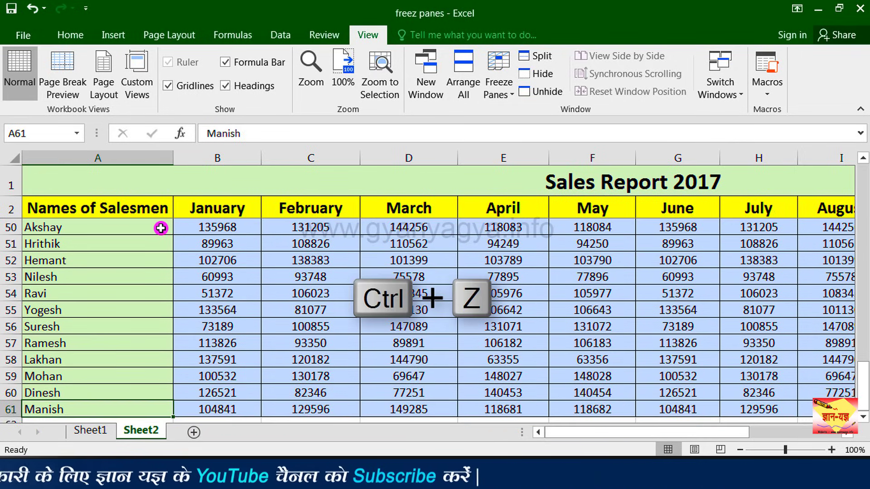
key("Up")
key("Up")
key("Up")
key("Up")
key("Up")
key("Up")
key("Up")
key("Up")
key("Up")
key("Up")
key("Up")
key("ctrl+Home")
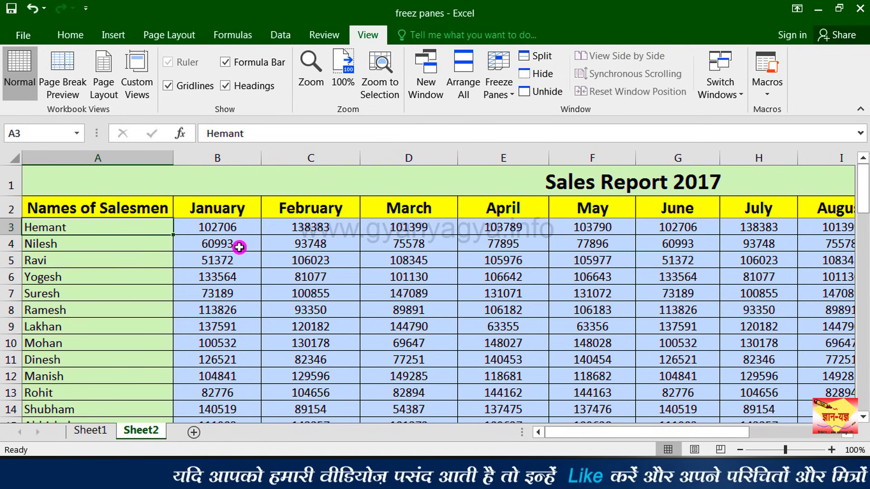
Freeze the title and month heading rows together with the names column using Freeze Panes based on cell B3
left_click(219, 229)
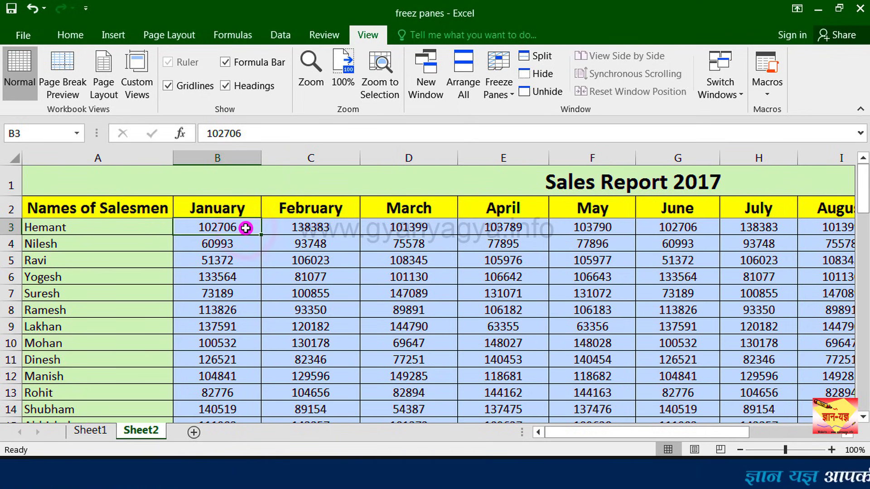
left_click(512, 96)
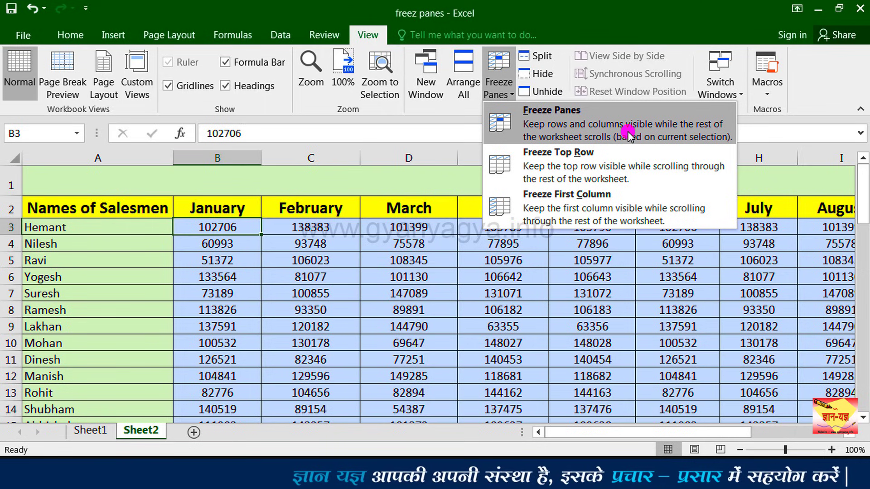
left_click(628, 134)
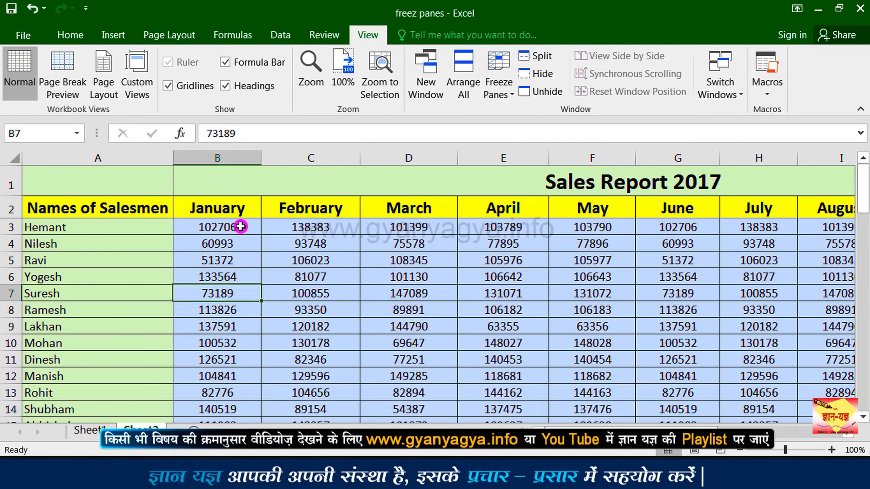
Examine the frozen heading rows while moving down the January column to about row 30 and back up to row 22
key("Down")
key("Down")
key("Down")
key("Down")
key("Down")
key("Down")
key("Down")
key("Down")
key("Down")
key("Down")
key("Down")
key("Down")
key("Down")
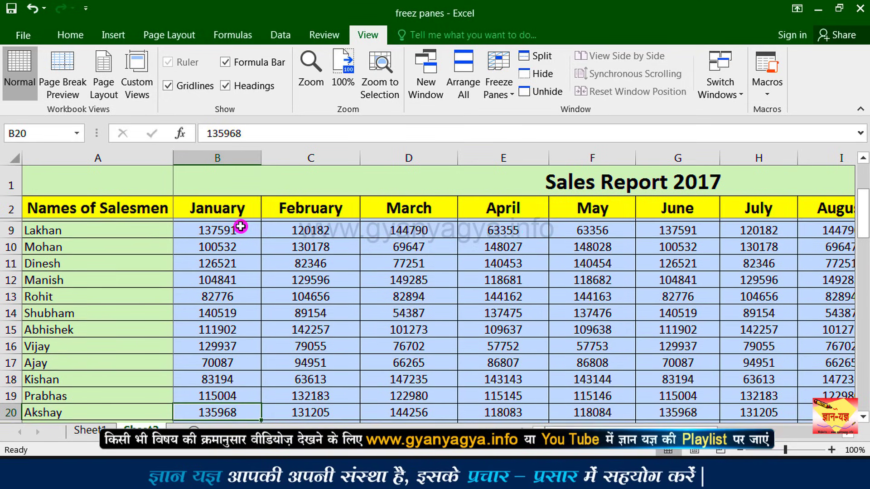
key("Down")
key("Down")
key("Down")
key("Down")
key("Down")
key("Down")
key("Down")
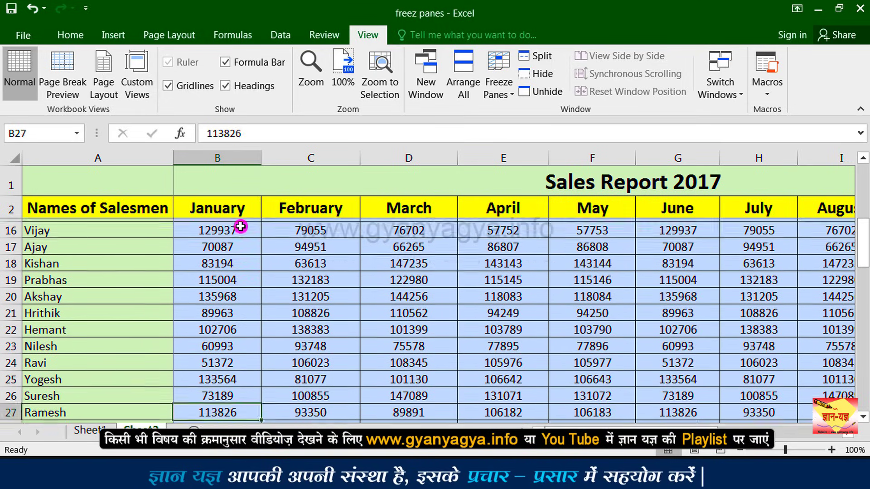
key("Down")
key("Down")
key("Down")
key("Up")
key("Up")
key("Up")
key("Up")
key("Up")
key("Up")
key("Up")
Examine the frozen names column while moving along row 22 past December to column W, and return to cell B3
key("Right")
key("Right")
key("Right")
key("Right")
key("Right")
key("Right")
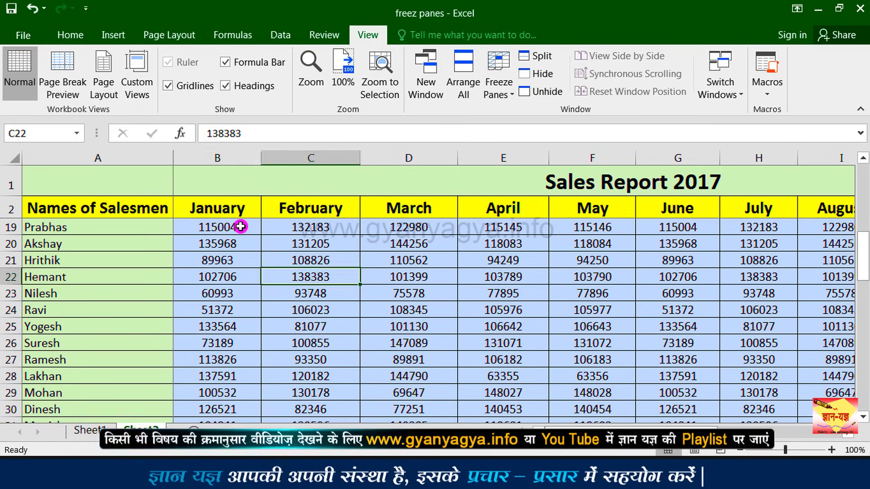
key("Right")
key("Right")
key("Right")
key("Right")
key("Right")
key("Right")
key("Right")
key("Right")
key("Right")
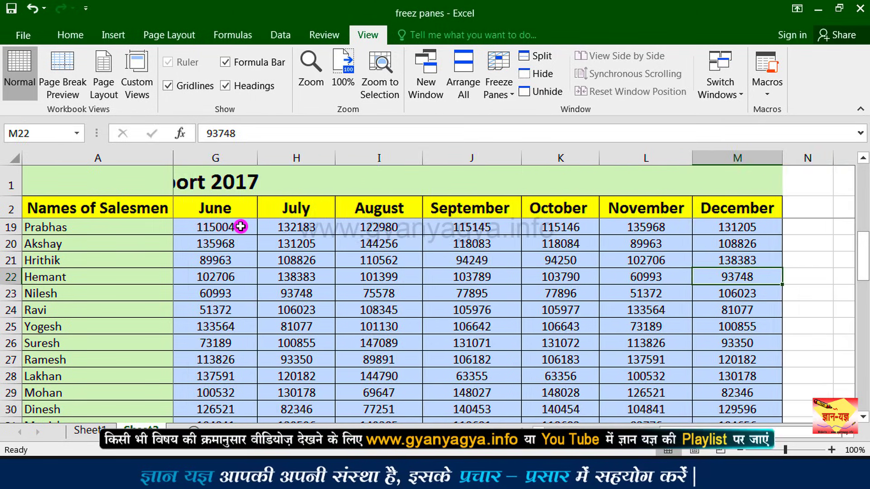
key("Right")
key("Right")
key("Right")
key("Right")
key("Right")
key("Right")
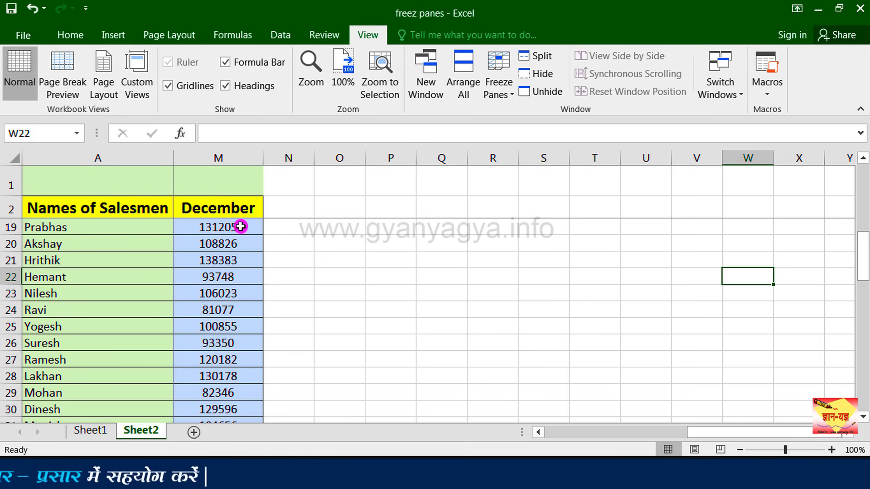
key("ctrl+Home")
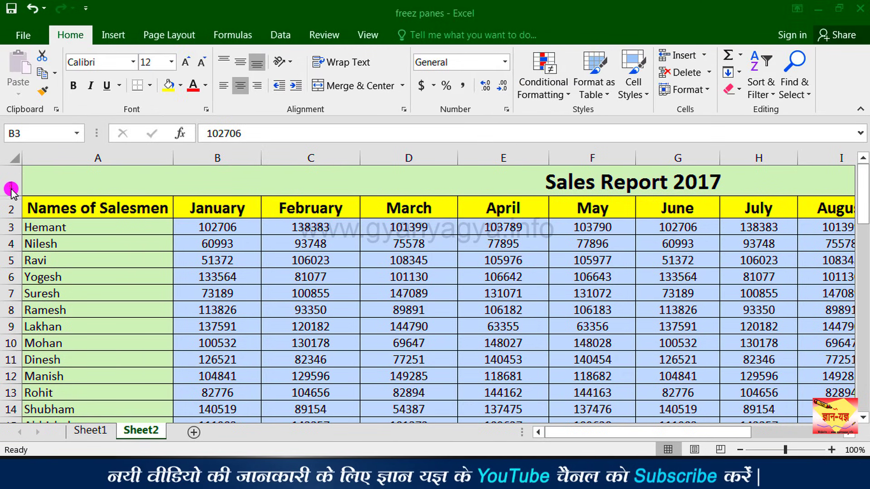
Select row 6 and its March cell, and freeze rows 1 to 5 and columns A to C with Freeze Panes based on D6
left_click(13, 280)
left_click(9, 279)
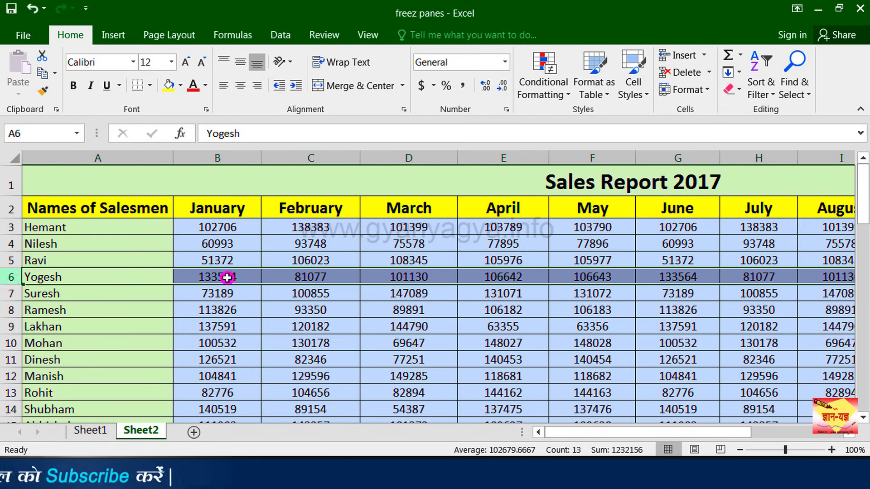
left_click(412, 276)
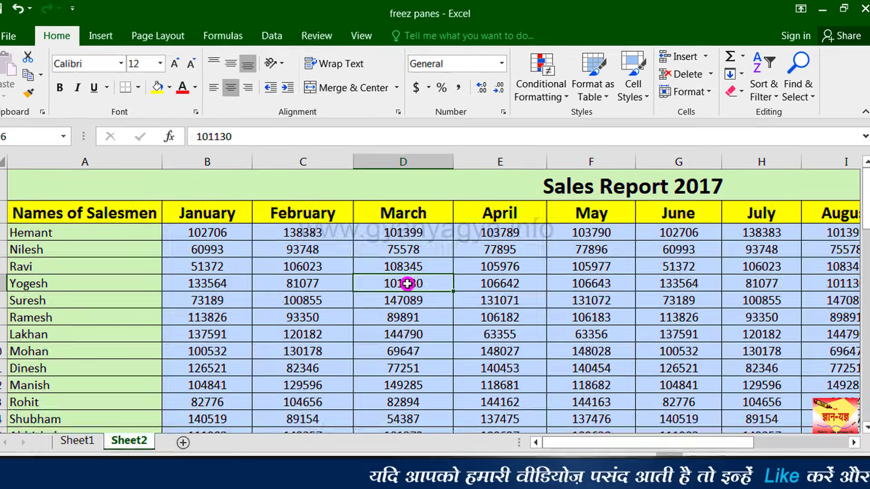
left_click(368, 35)
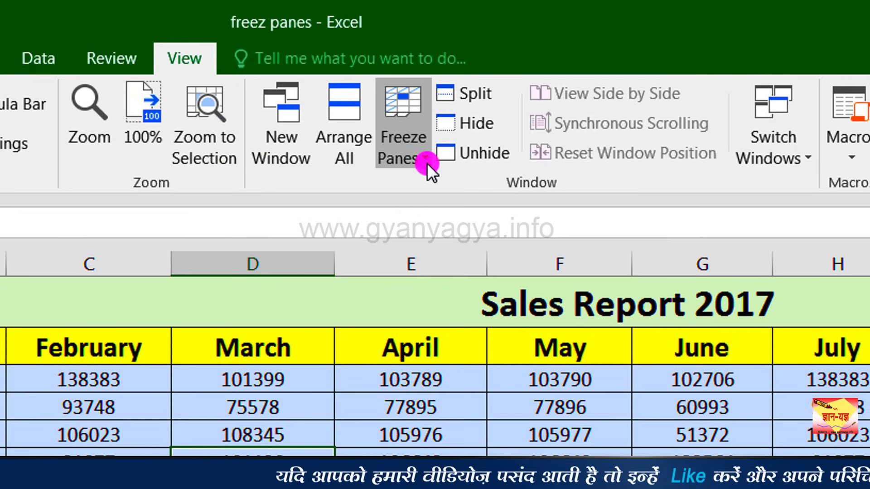
left_click(426, 162)
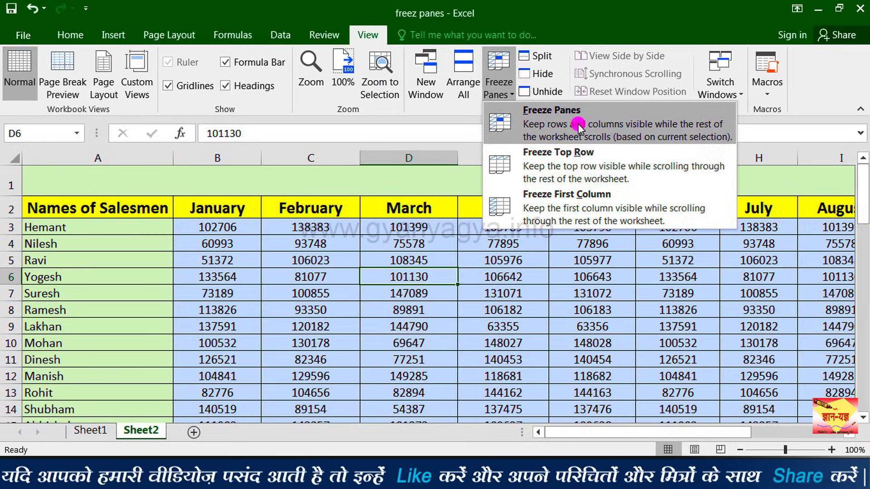
left_click(536, 207)
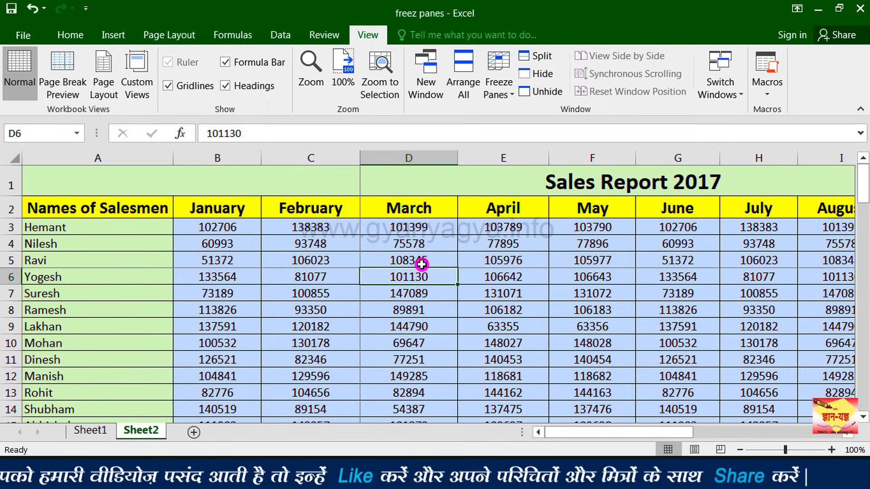
Examine the five frozen rows while moving down the March column past row 30 and back up to row 22
key("Down")
key("Down")
key("Down")
key("Down")
key("Down")
key("Down")
key("Down")
key("Down")
key("Down")
key("Down")
key("Down")
key("Down")
key("Down")
key("Down")
key("Down")
key("Down")
key("Down")
key("Down")
key("Down")
key("Down")
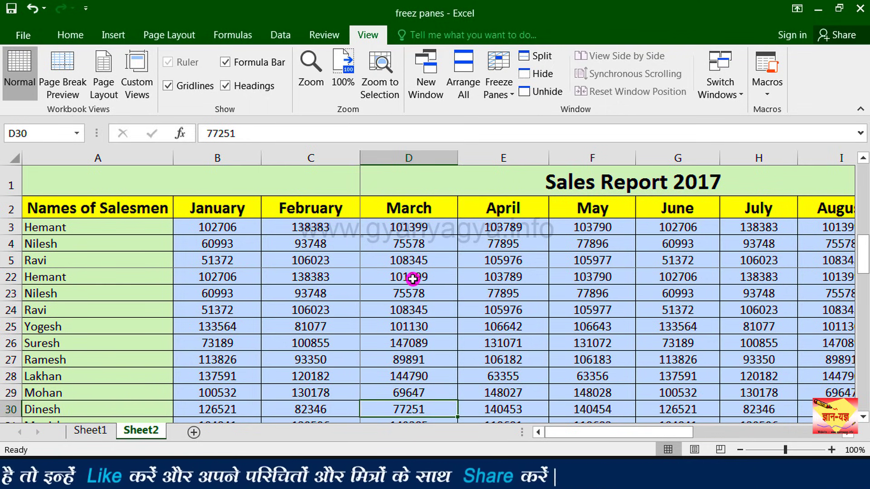
key("Down")
key("Down")
key("Down")
key("Down")
key("Up")
key("Up")
key("Up")
key("Up")
key("Up")
key("Up")
key("Up")
key("Up")
key("Up")
key("Up")
key("Up")
key("Up")
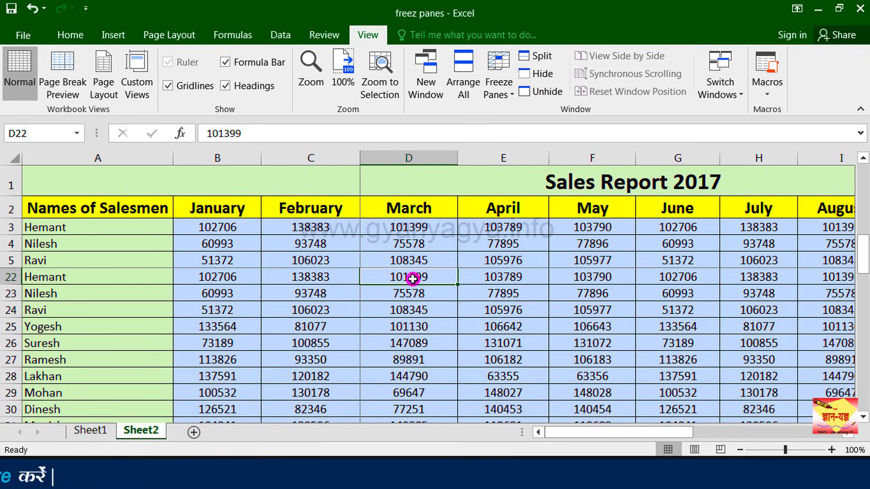
Examine the frozen columns A to C while moving along row 22 from March past December to column AC
key("Right")
key("Right")
key("Right")
key("Right")
key("Right")
key("Right")
key("Right")
key("Right")
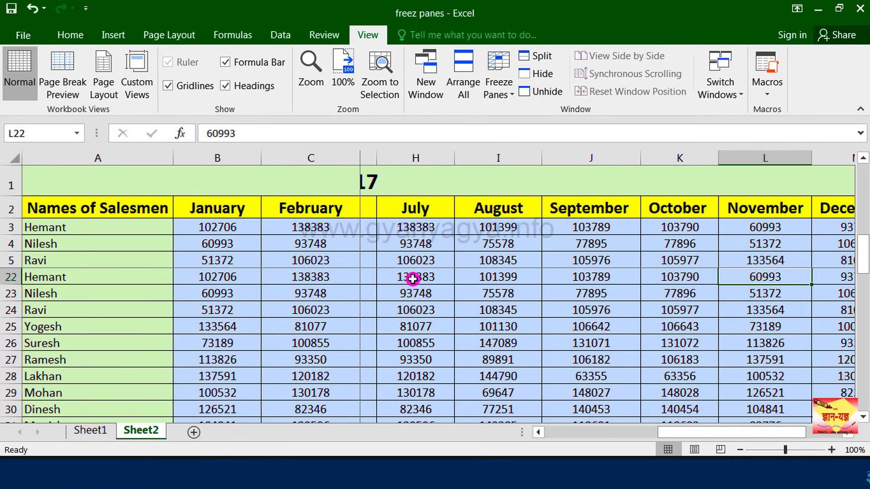
key("Right")
key("Right")
key("Right")
key("Right")
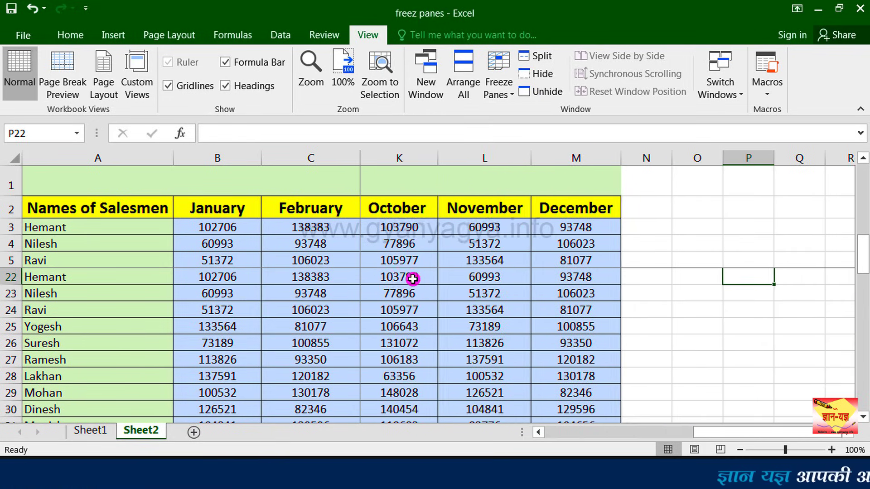
key("Right")
key("Right")
key("Right")
key("Right")
key("Right")
key("Right")
key("Right")
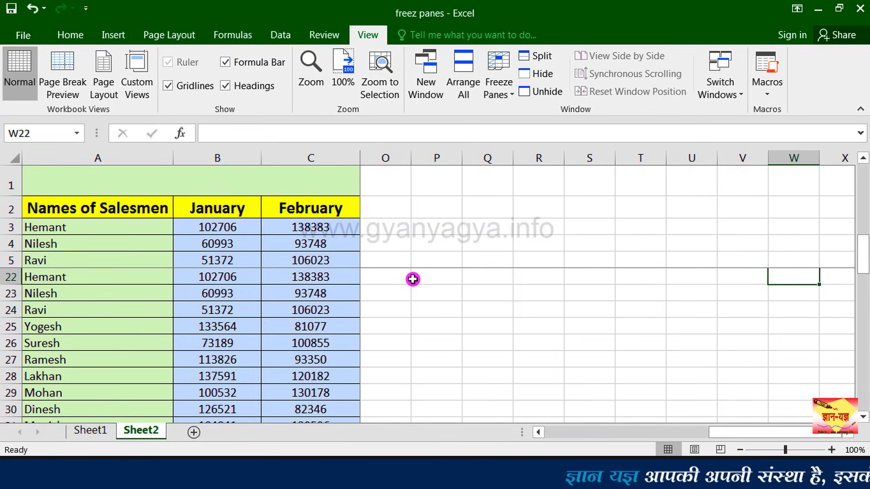
key("Right")
key("Right")
key("Right")
key("Right")
key("Right")
key("Right")
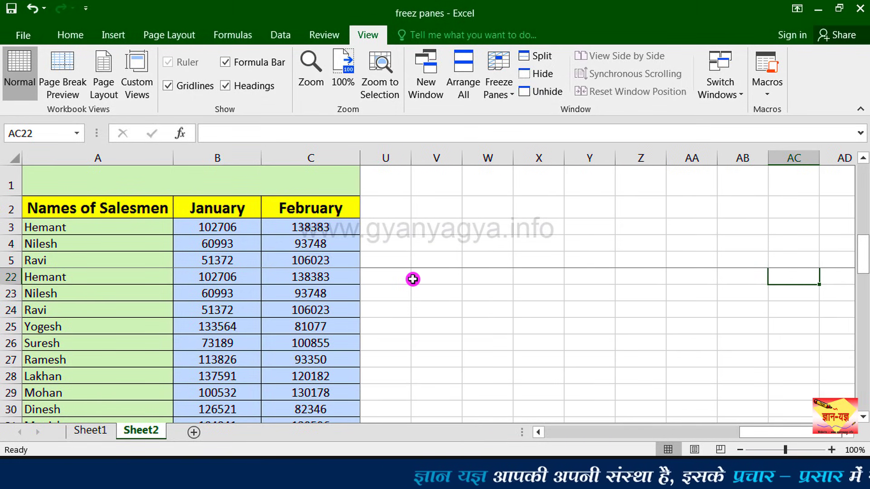
Move back along row 22 from column AC to cell A22, checking the frozen name, January and February columns
key("Left")
key("Left")
key("Left")
key("Left")
key("Left")
key("Left")
key("Left")
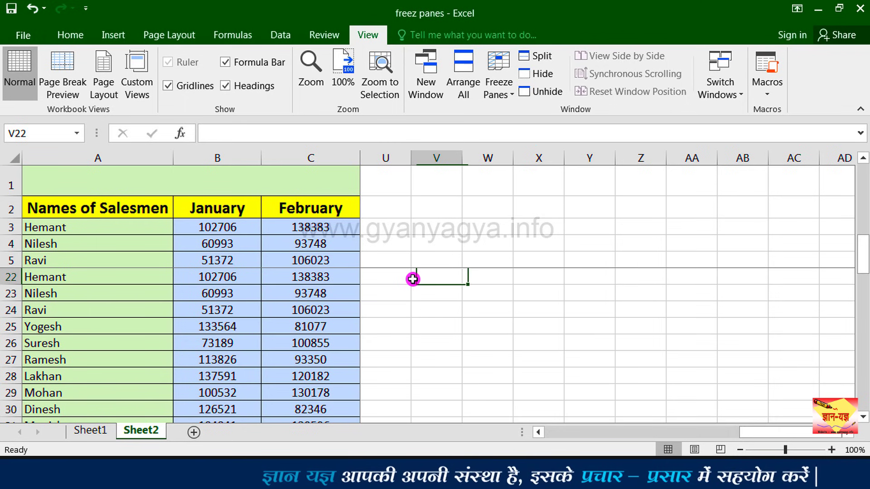
key("Left")
key("Left")
key("Left")
key("Left")
key("Left")
key("Left")
key("Left")
key("Left")
key("Left")
key("Left")
key("Left")
key("Left")
key("Left")
key("Left")
key("Left")
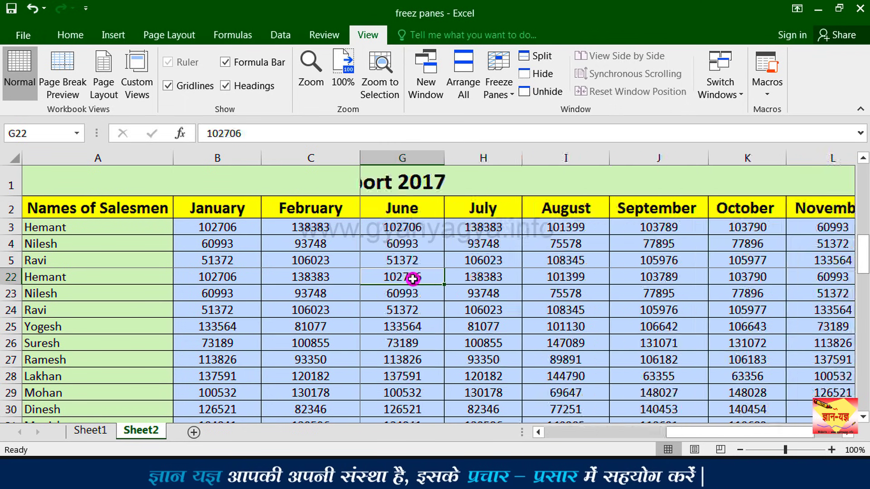
key("Left")
key("Left")
key("Left")
key("Left")
key("Left")
key("Left")
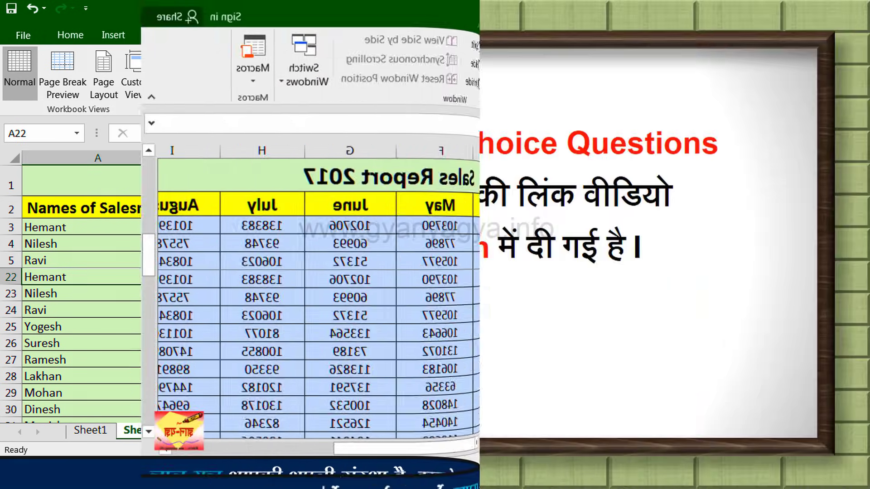